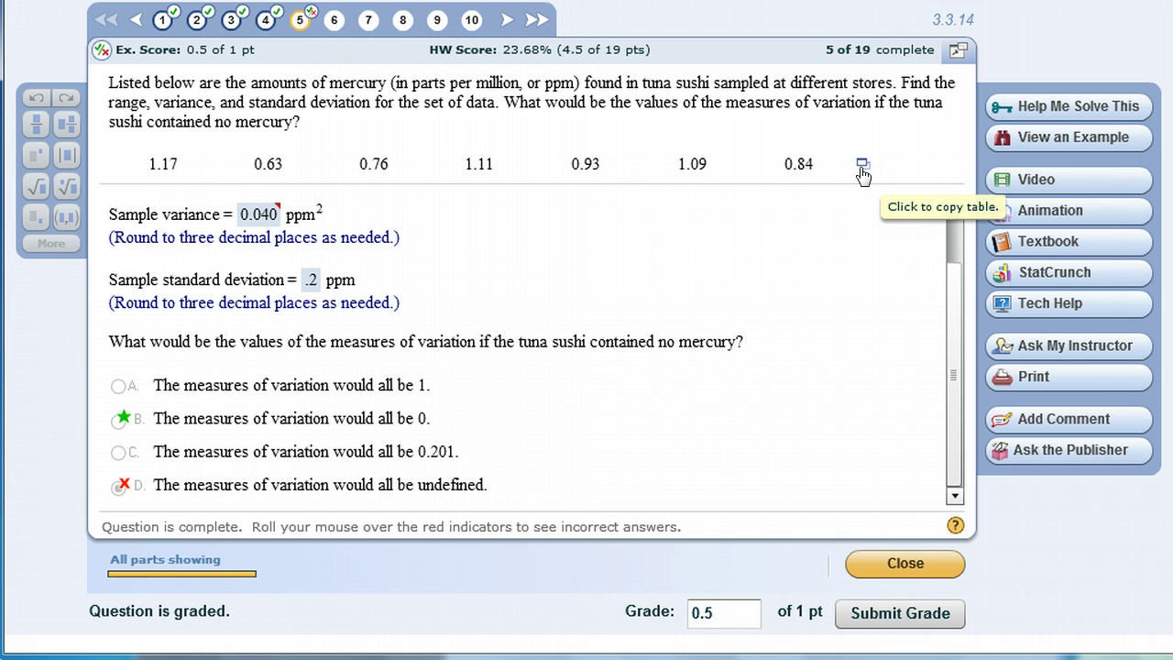
Open the seven tuna mercury values (1.17 through 0.84) from MyMathLab in StatCrunch.
left_click(863, 166)
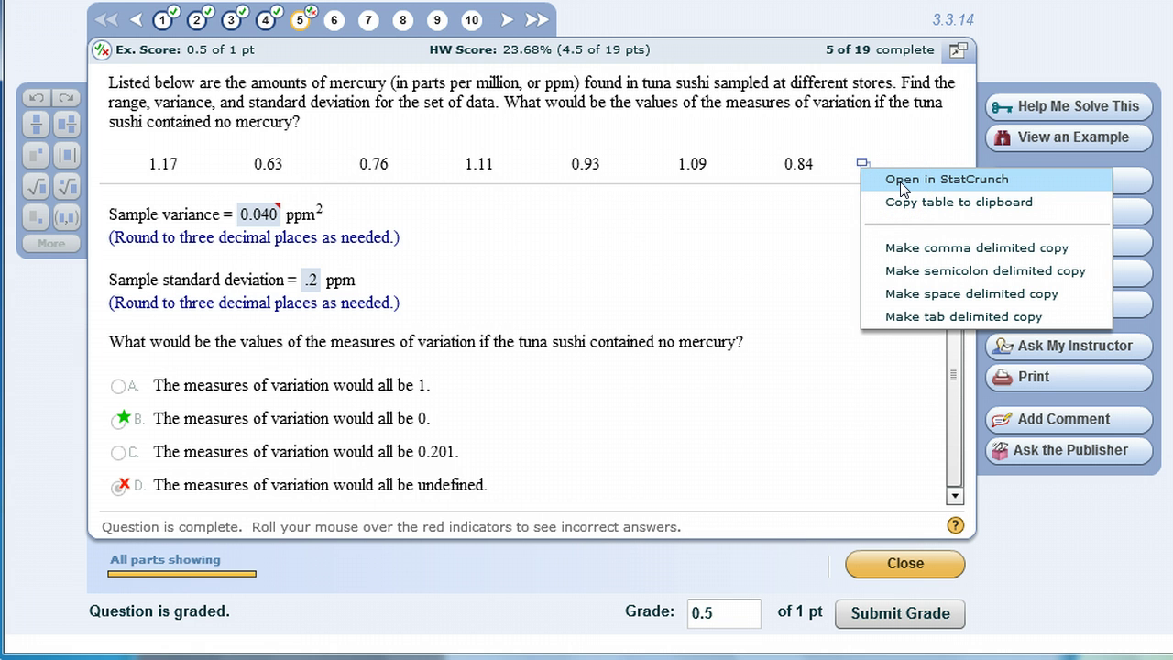
left_click(900, 181)
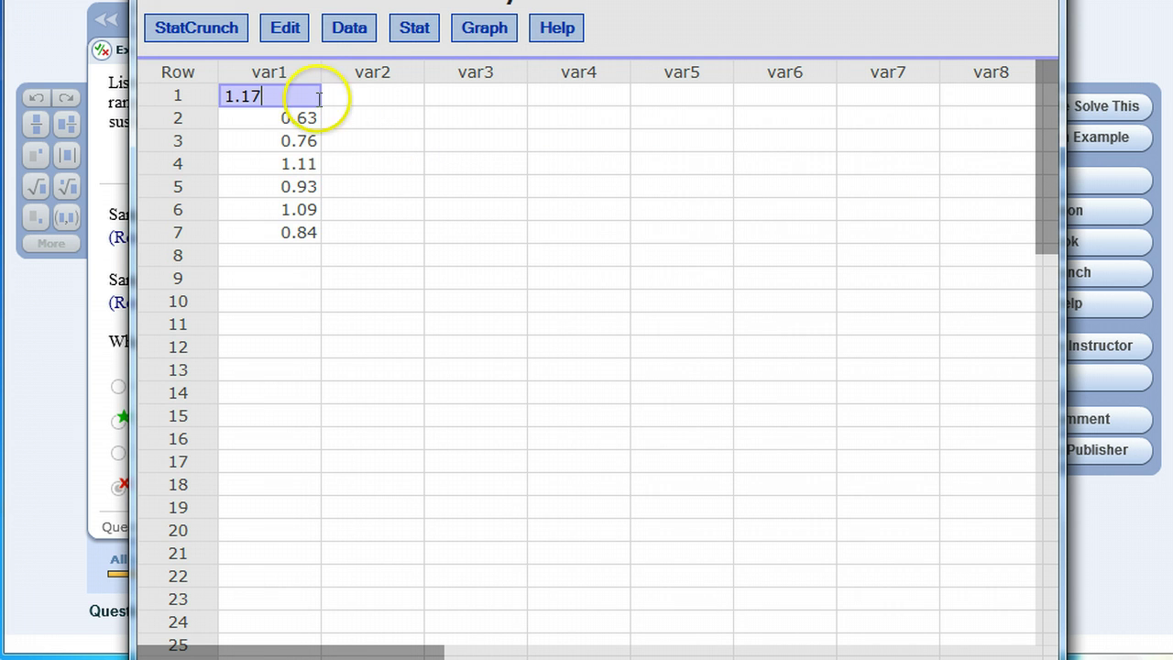
Enter 78, 88 and 80 into rows 1–3 of var3 beside the mercury data.
scroll(302, 147, "down", 1)
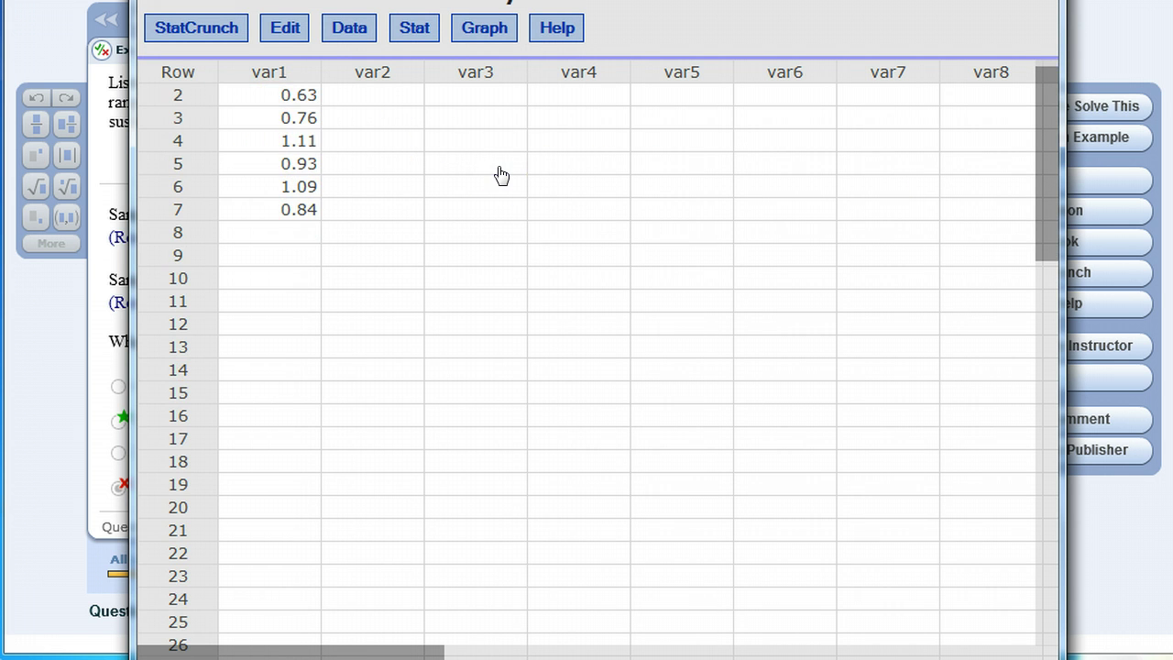
scroll(502, 175, "up", 1)
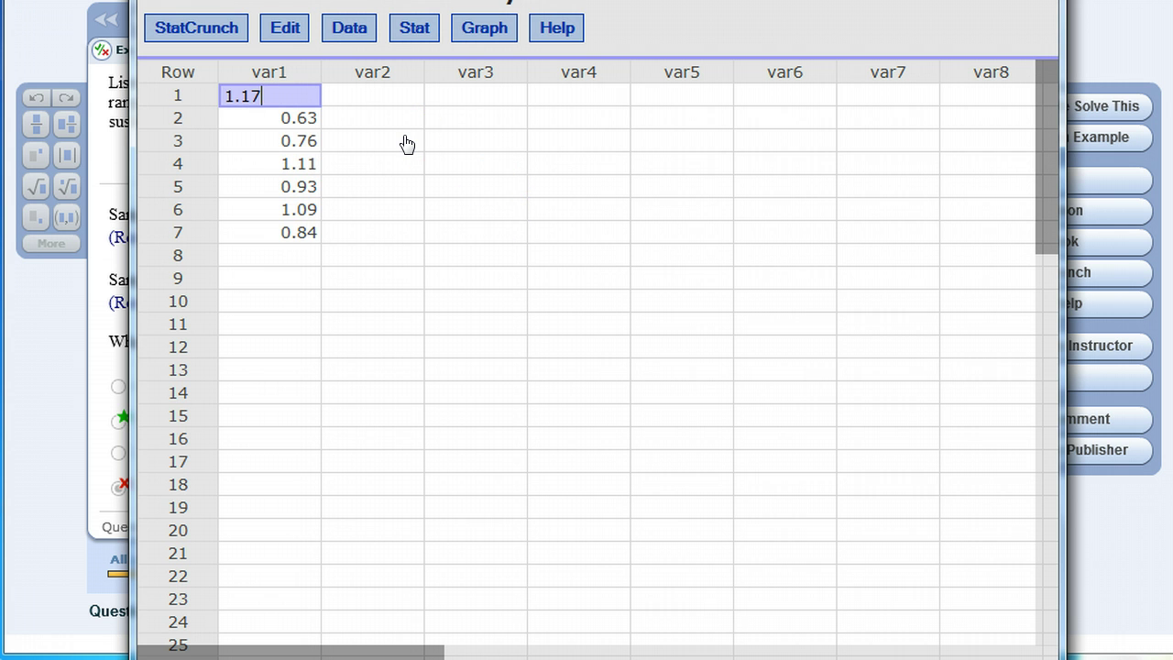
left_click(471, 83)
left_click(472, 108)
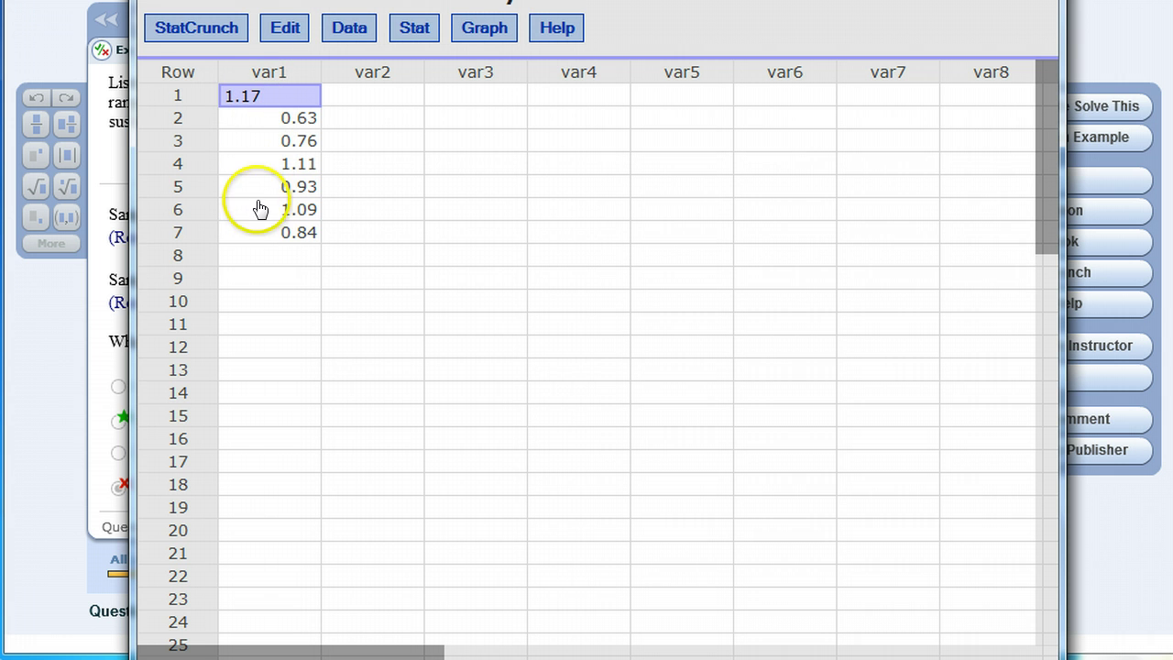
left_click(494, 103)
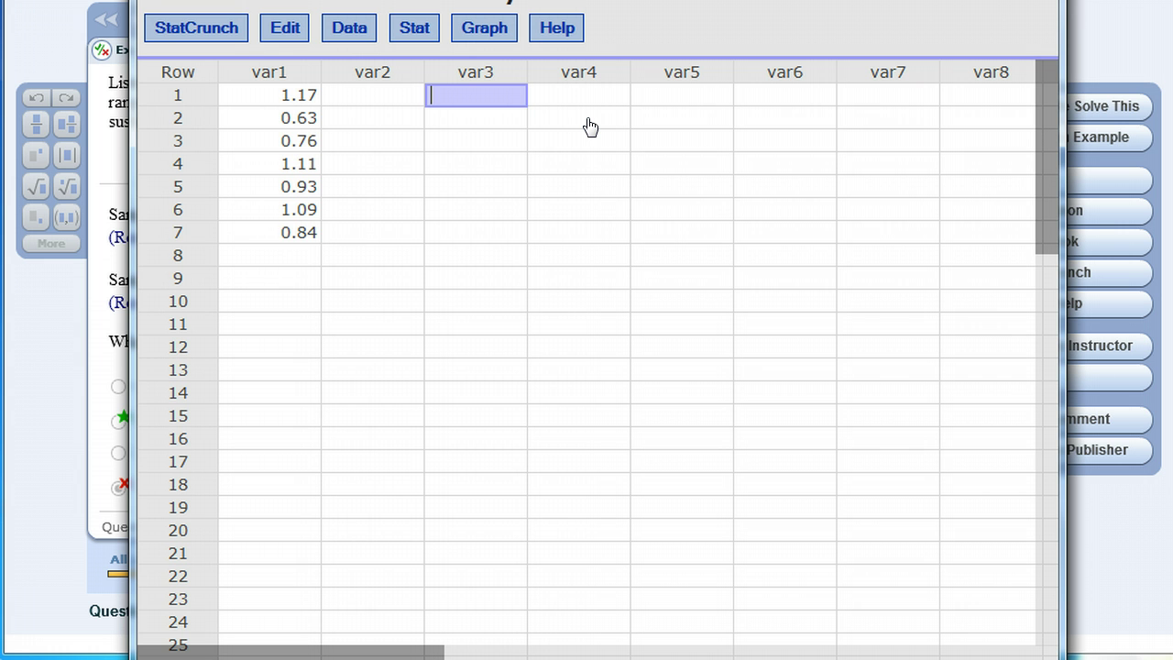
type("78")
key("Return")
type("88")
key("Return")
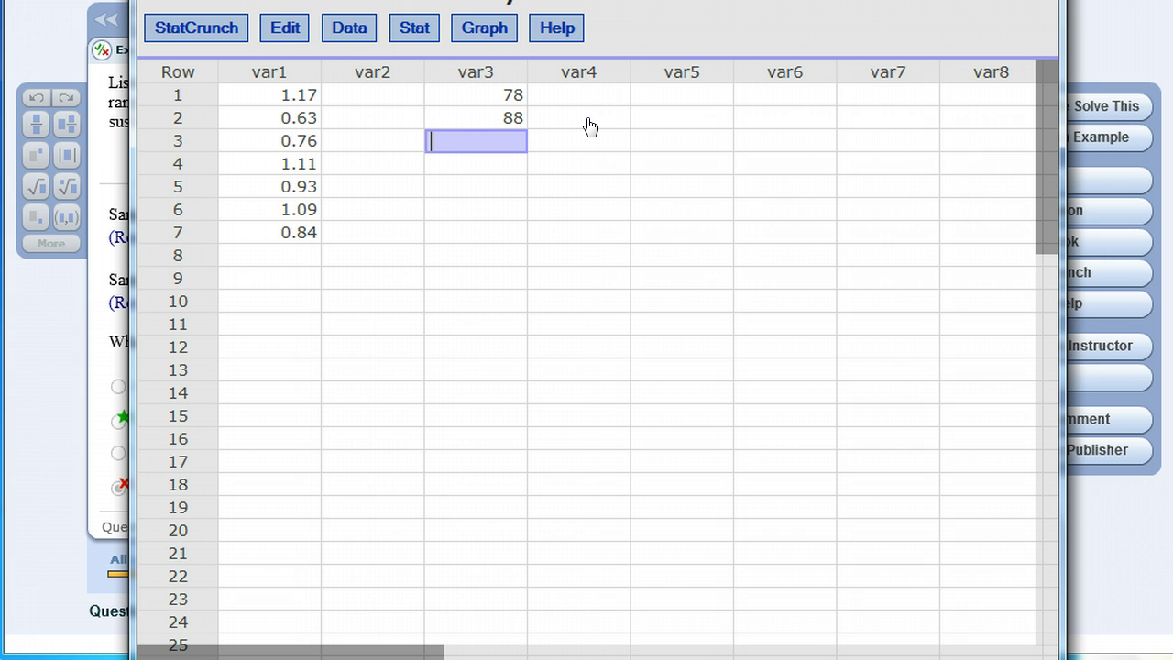
type("80")
key("Return")
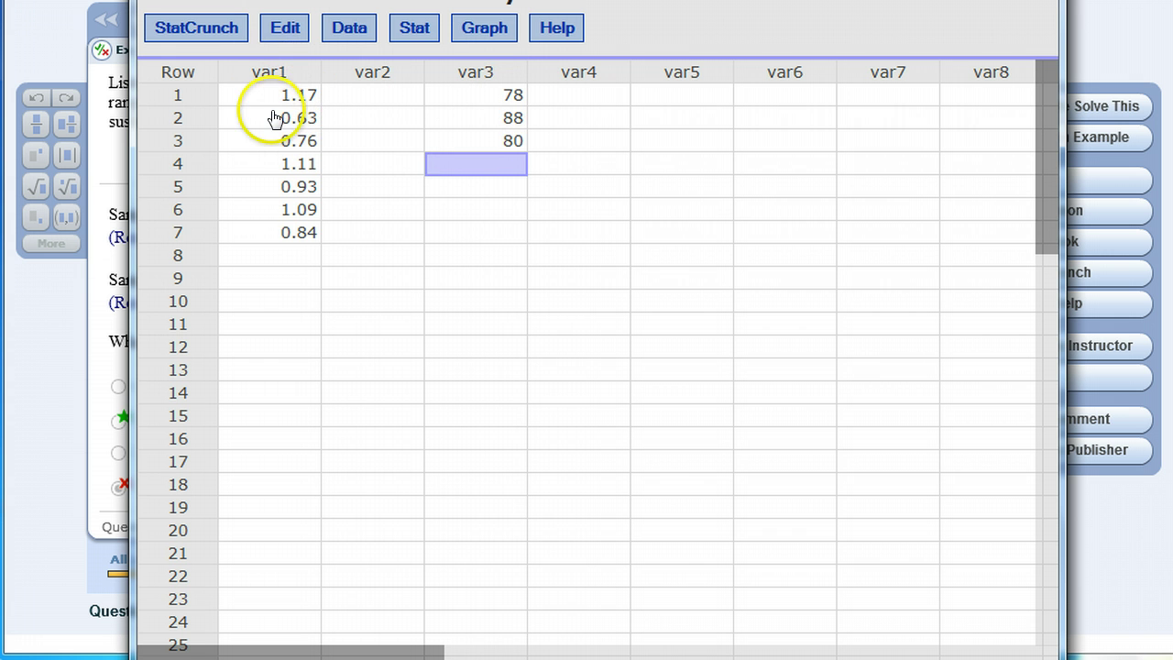
scroll(367, 110, "down", 1)
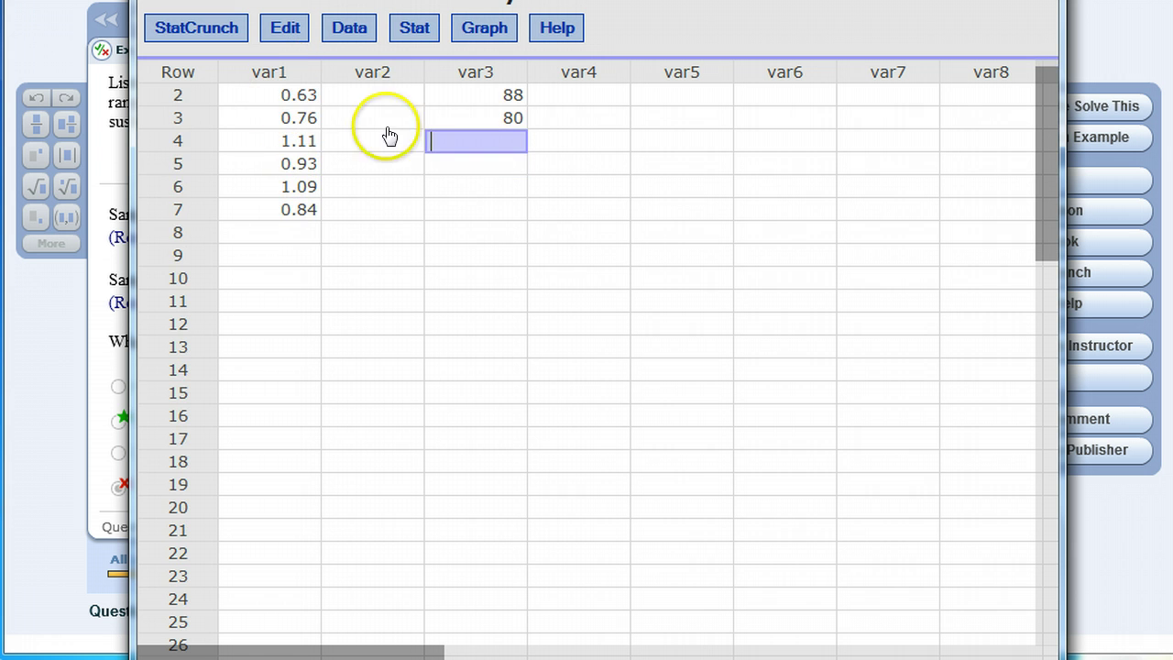
scroll(385, 197, "up", 1)
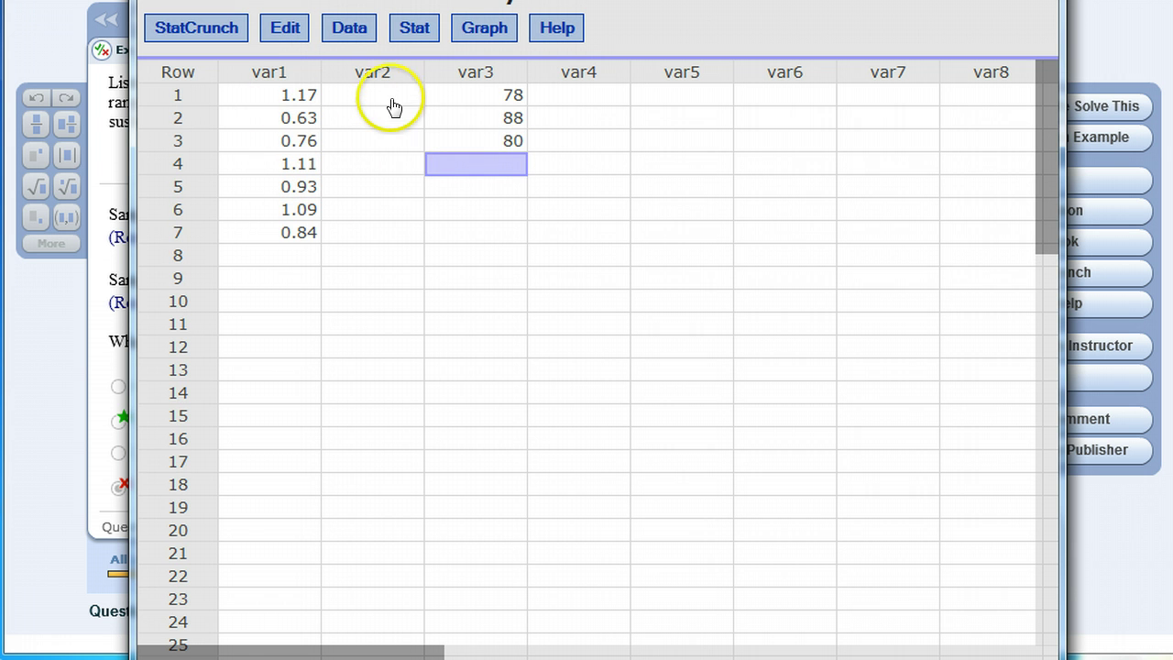
Show the Stat menu's Summary Stats submenu with its Columns option.
left_click(415, 29)
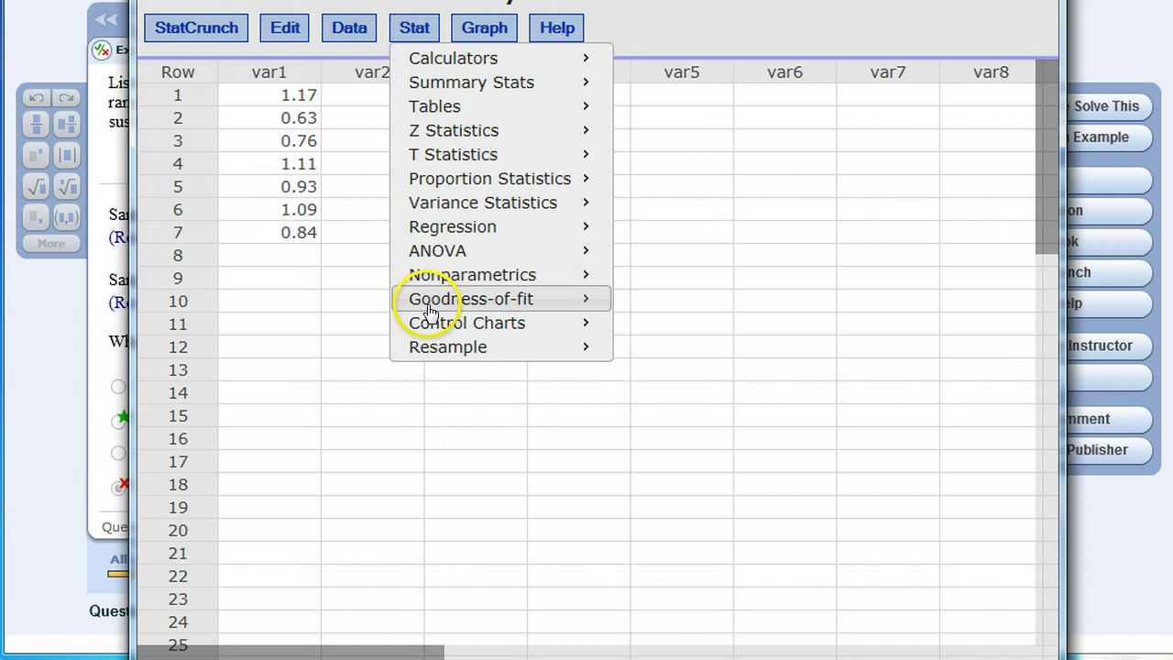
mouse_move(458, 75)
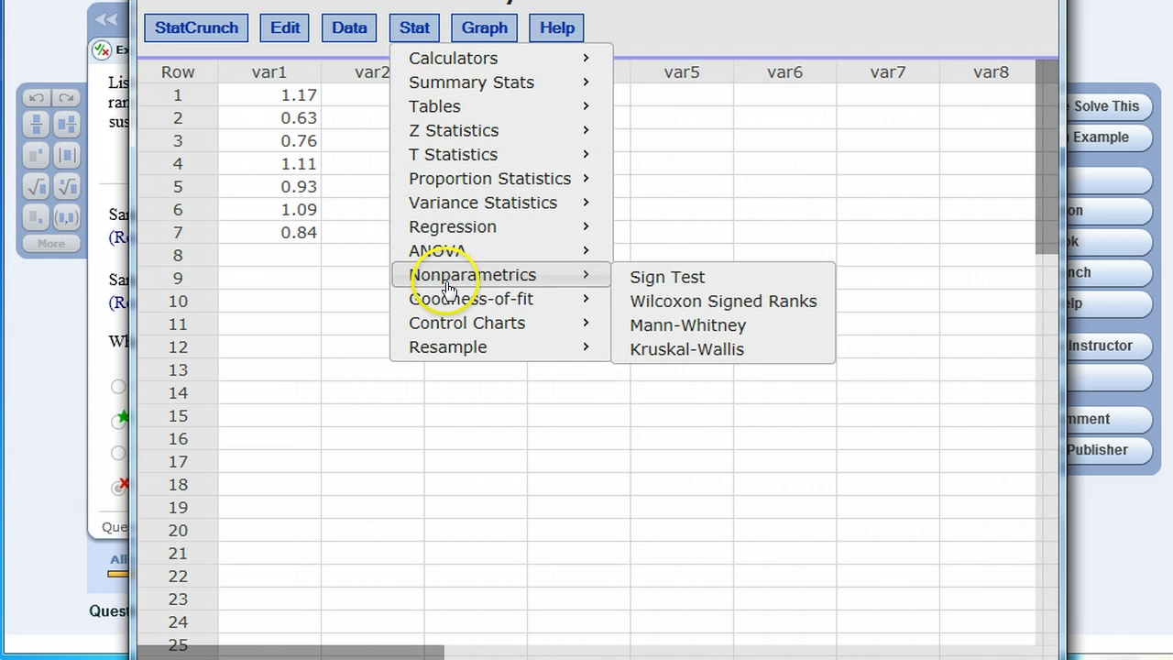
mouse_move(463, 203)
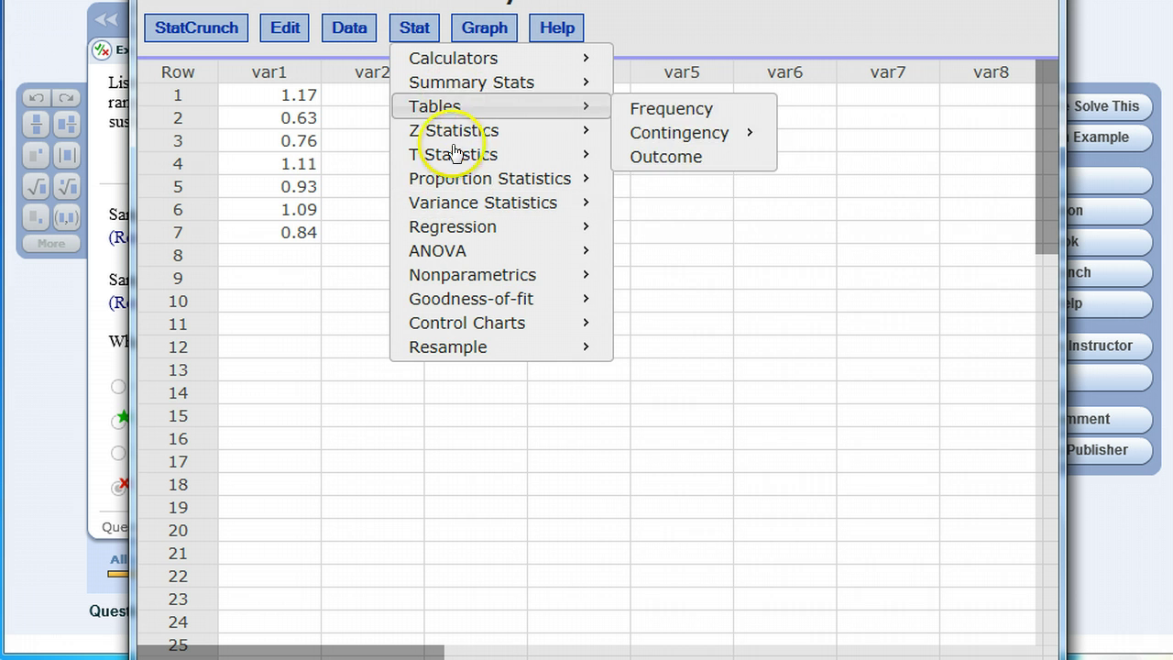
mouse_move(461, 131)
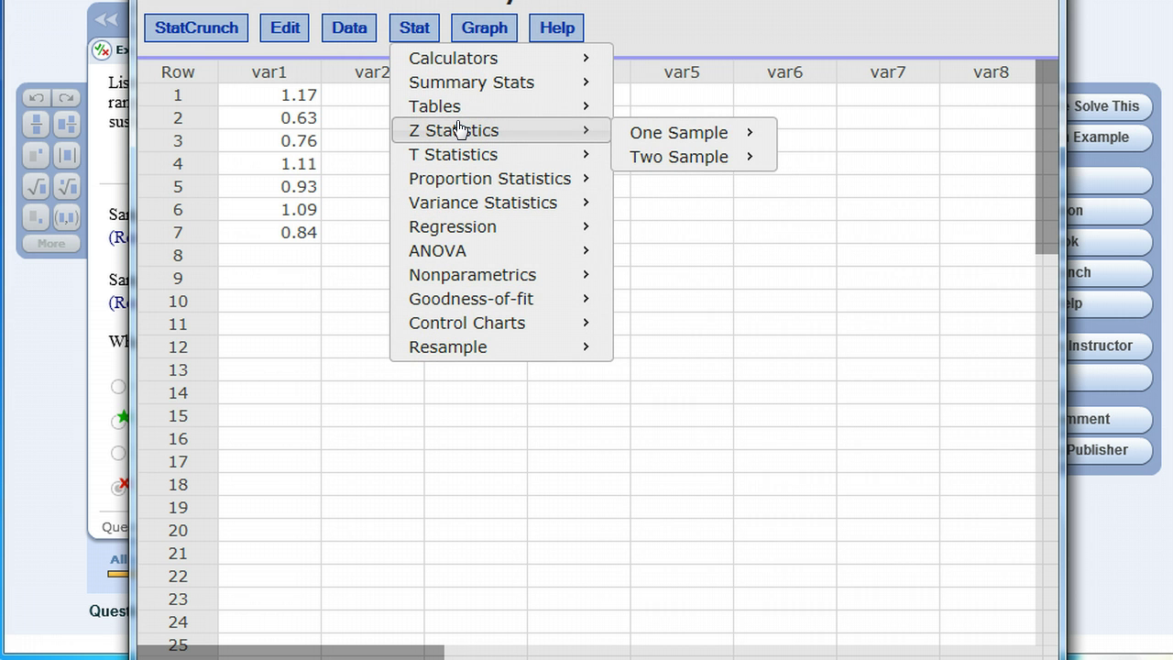
left_click(453, 85)
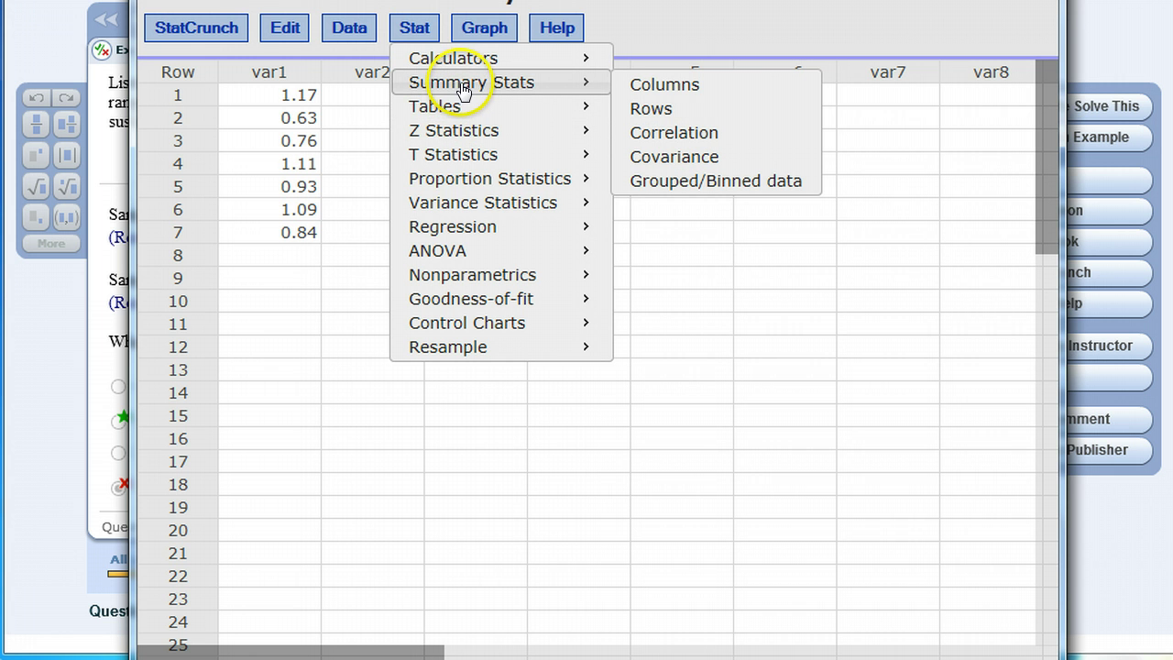
Set up Summary Stats > Columns with only var1, the tuna mercury column, selected.
left_click(689, 89)
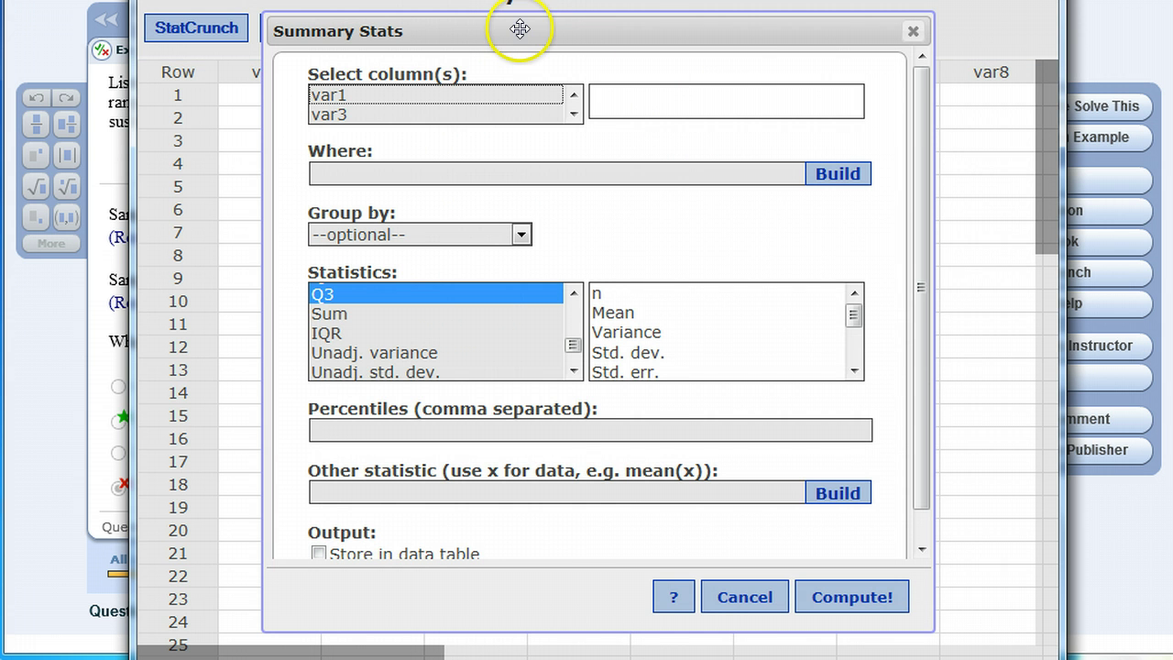
left_click_drag(503, 34, 766, 20)
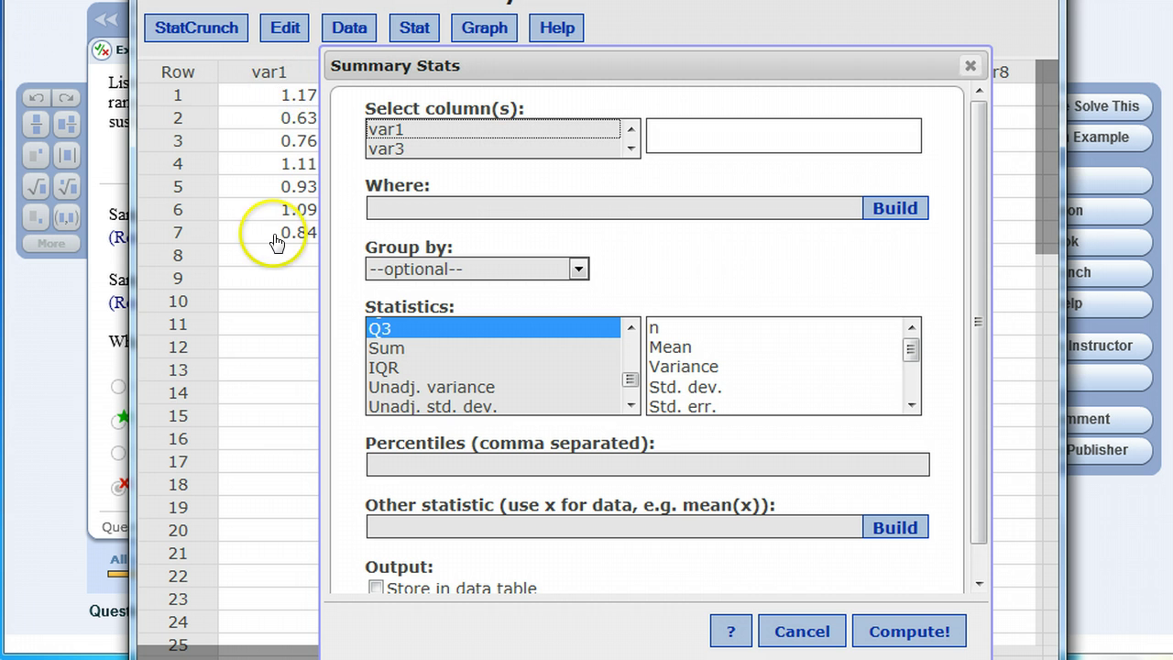
left_click(380, 138)
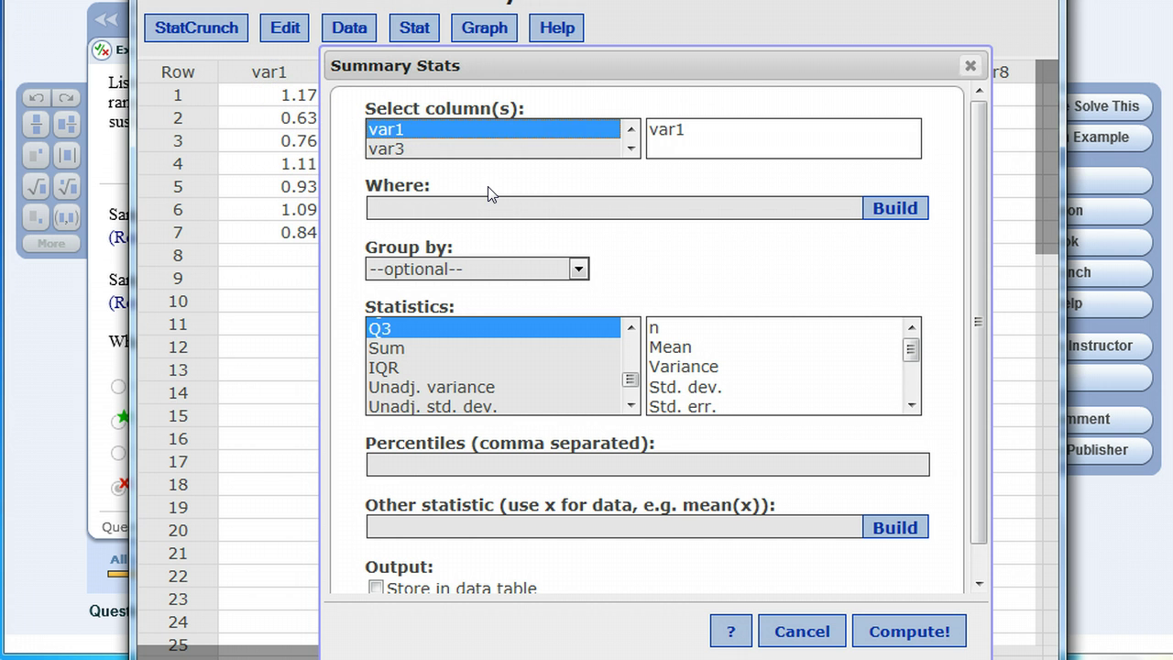
left_click_drag(518, 71, 577, 70)
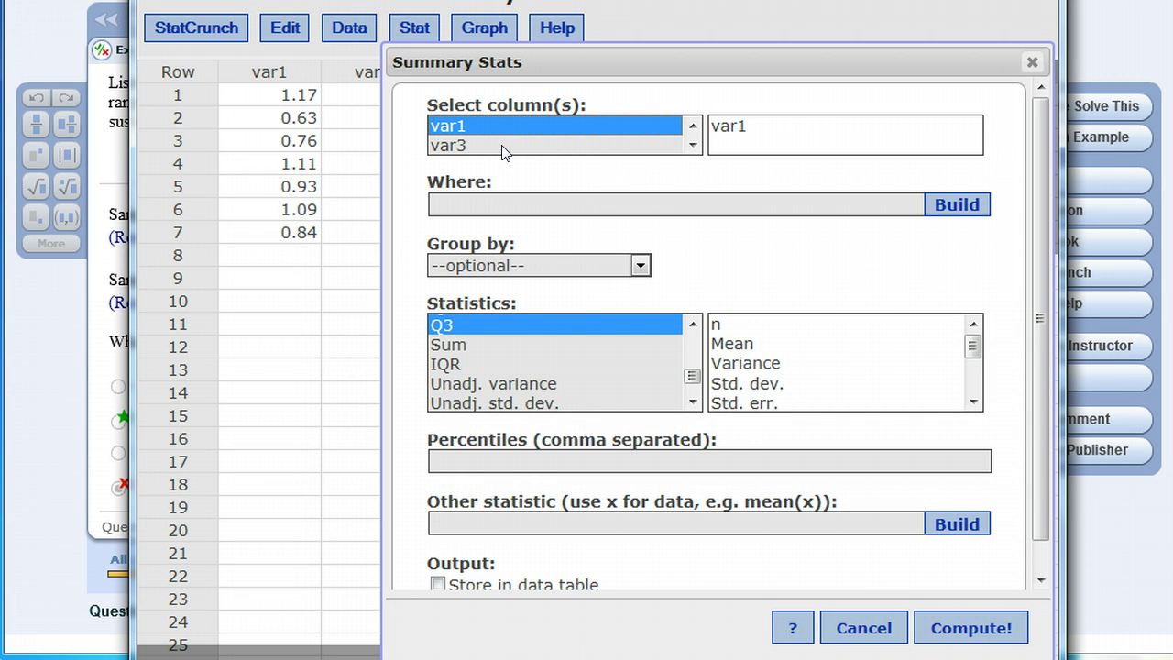
left_click(449, 146, "ctrl")
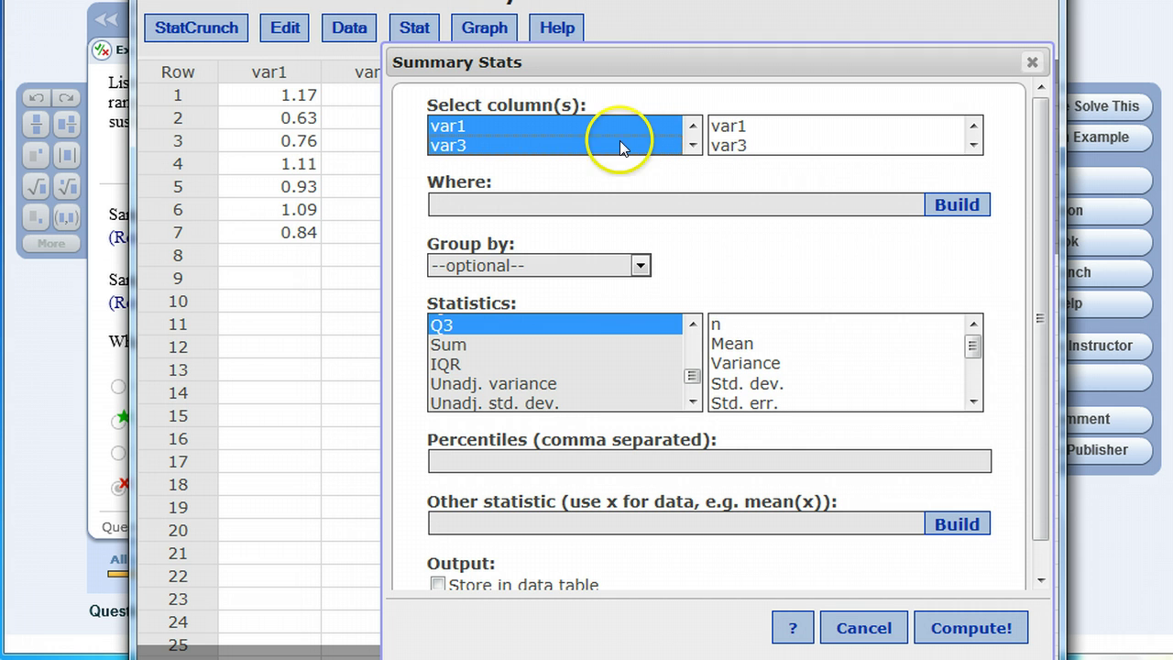
left_click(521, 128)
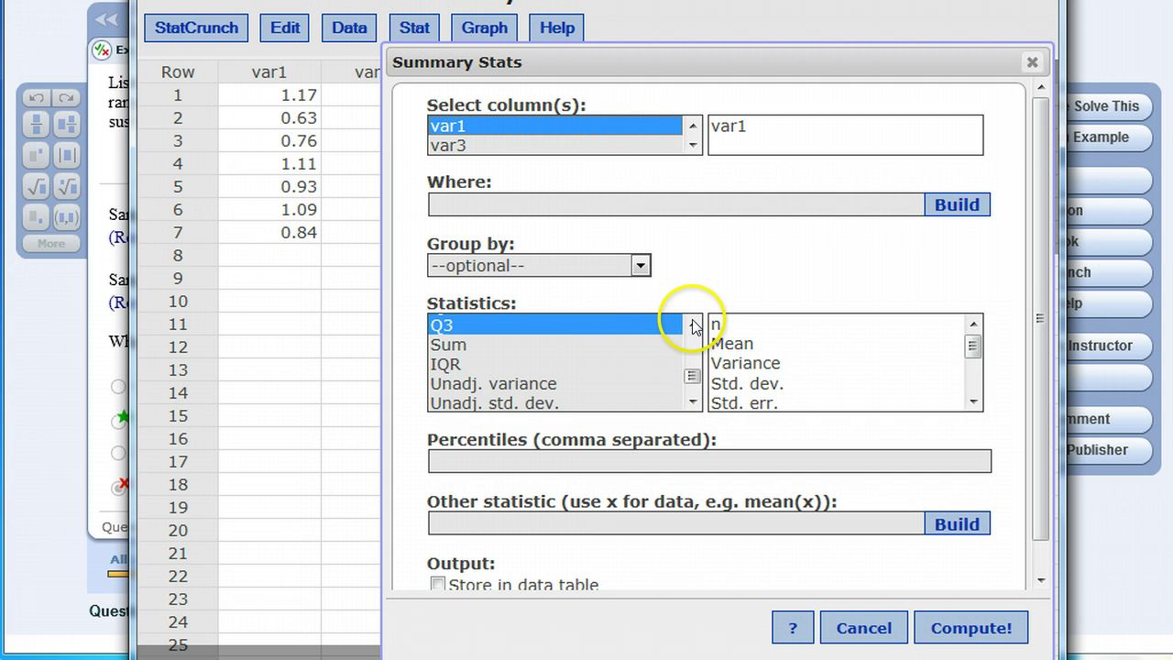
Scroll the Statistics list, keeping Min through Q3 among the chosen statistics.
left_click_drag(687, 319, 693, 328)
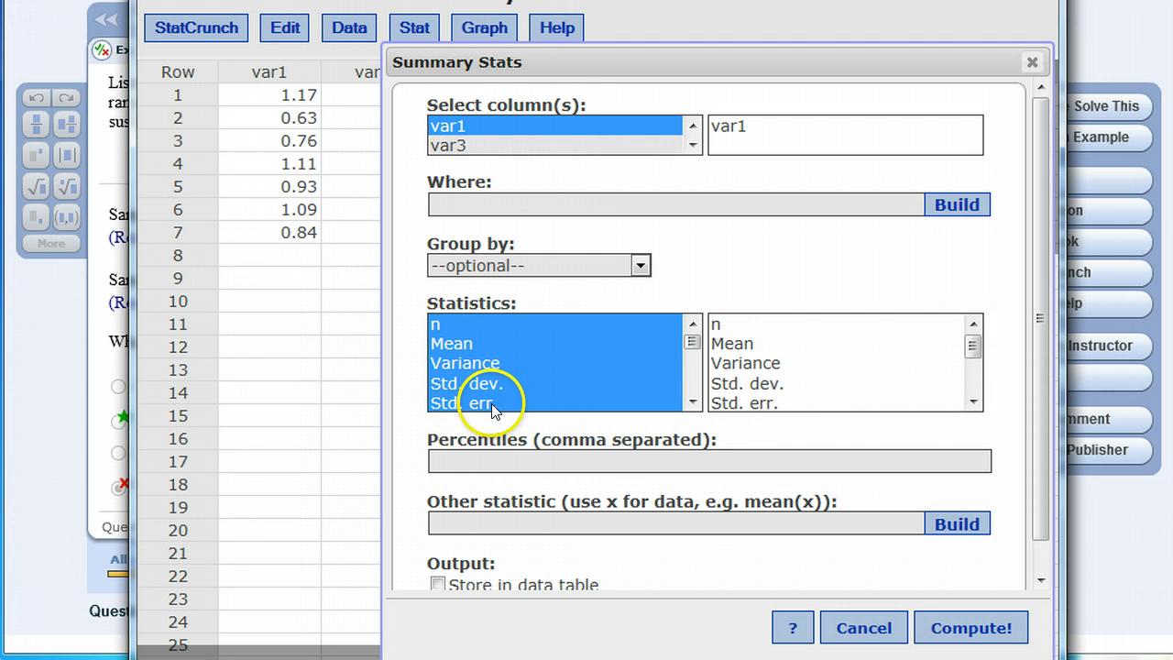
scroll(686, 401, "down", 2)
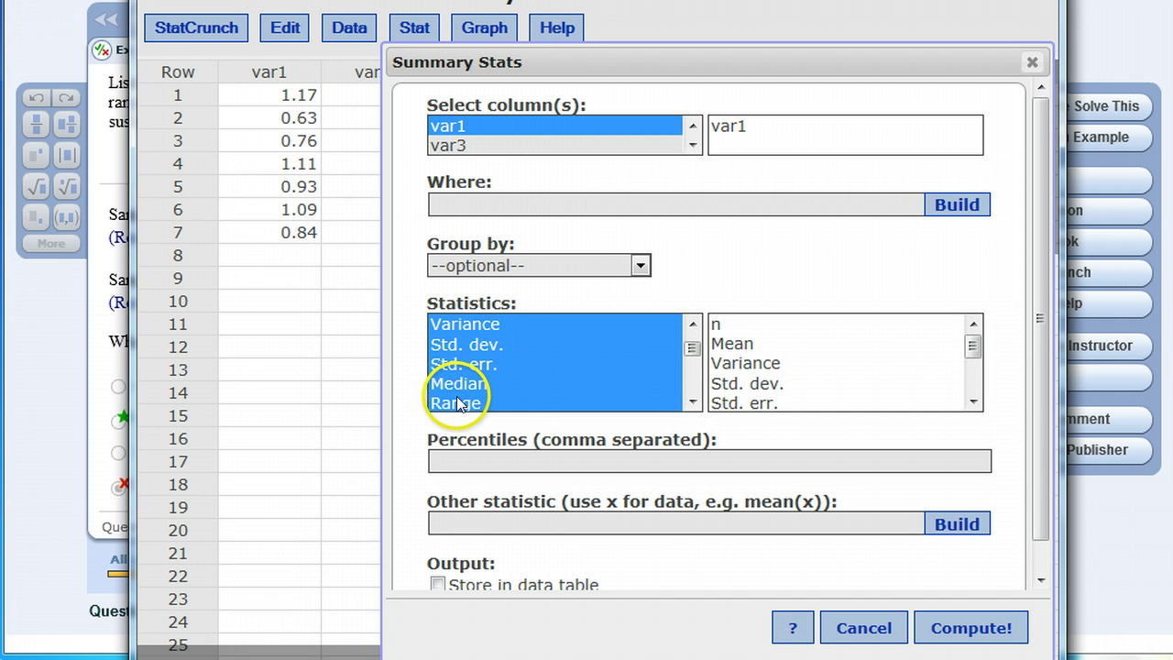
left_click(693, 403)
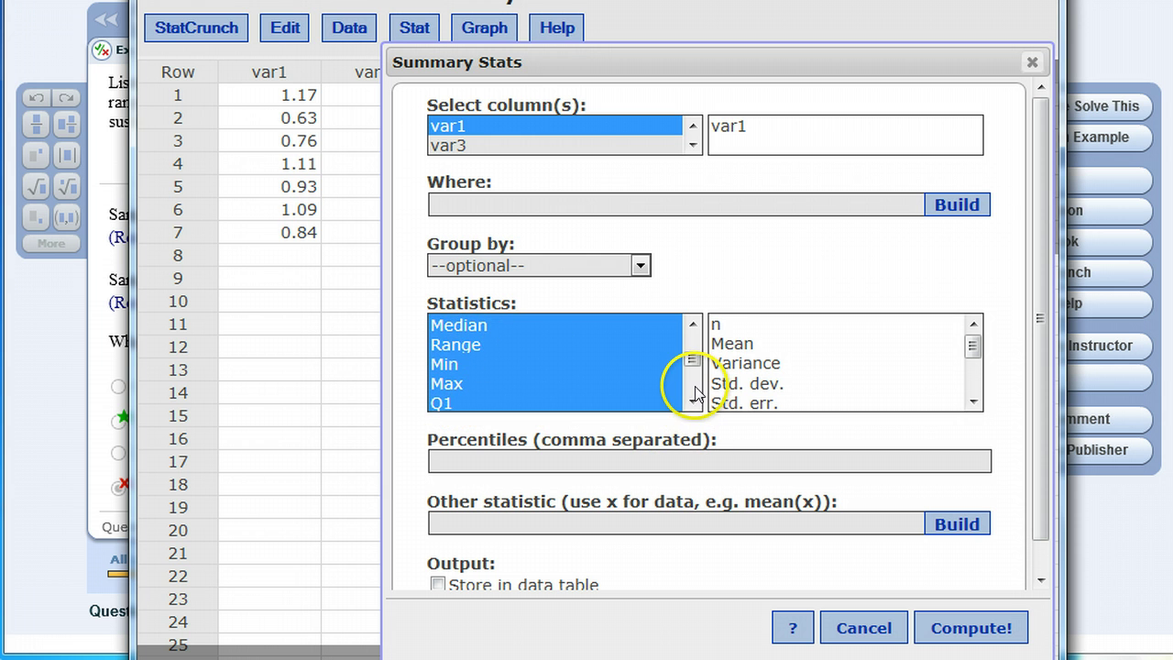
left_click(693, 403)
left_click(692, 403)
left_click(442, 325, "shift")
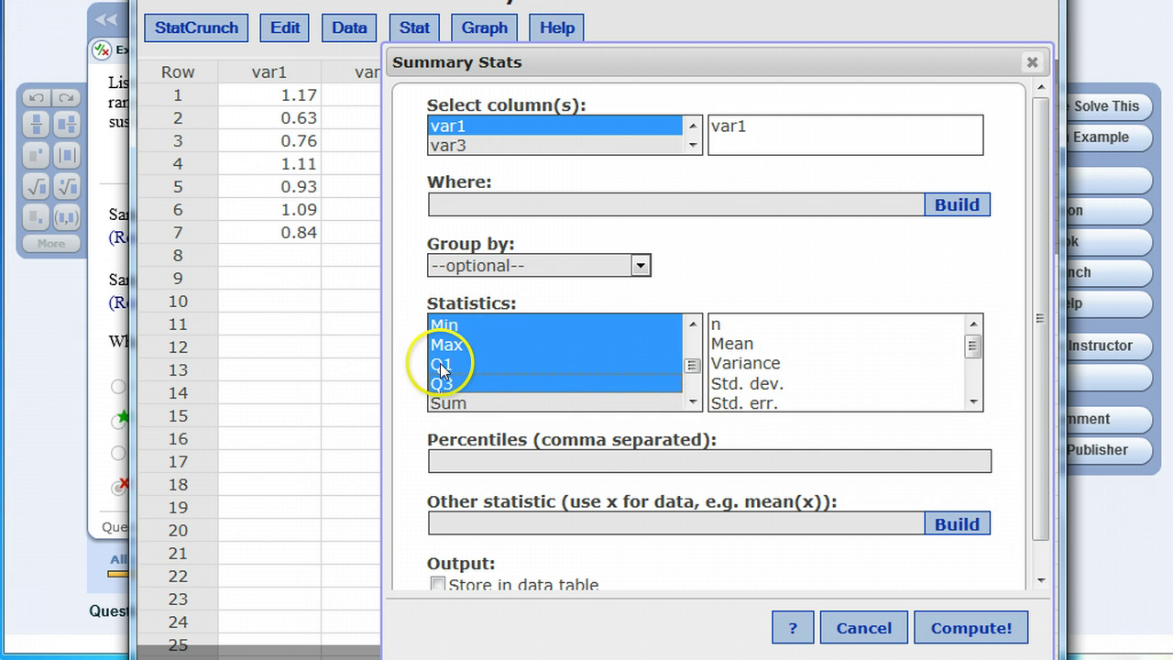
left_click(693, 403)
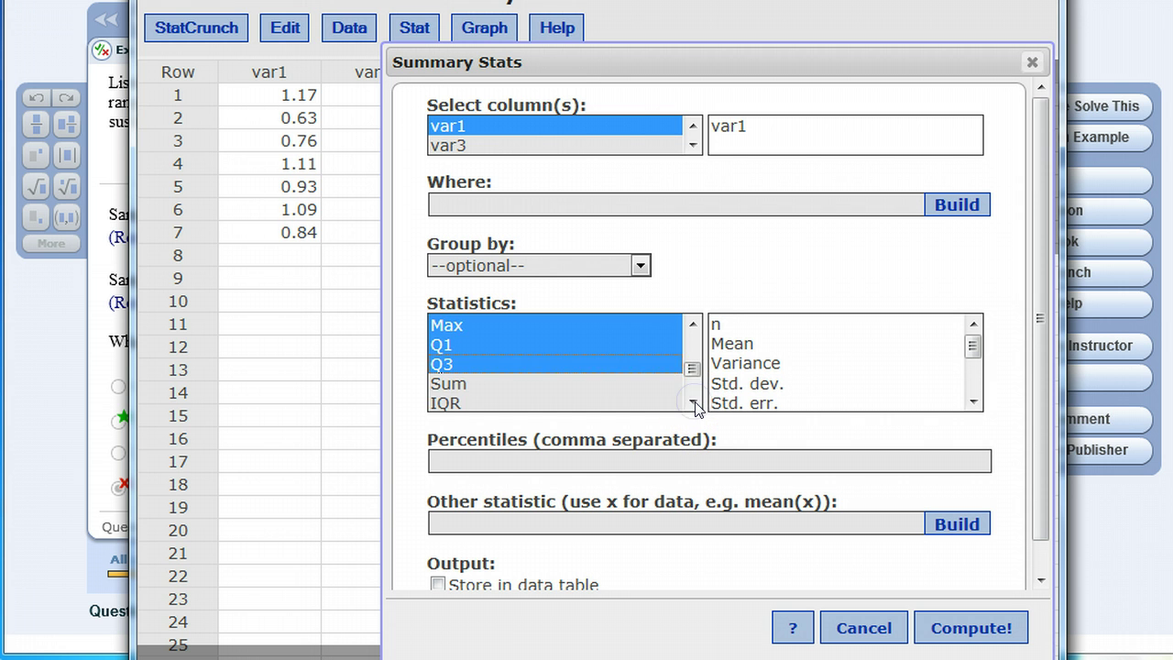
left_click(693, 403)
left_click(693, 403)
left_click(694, 403)
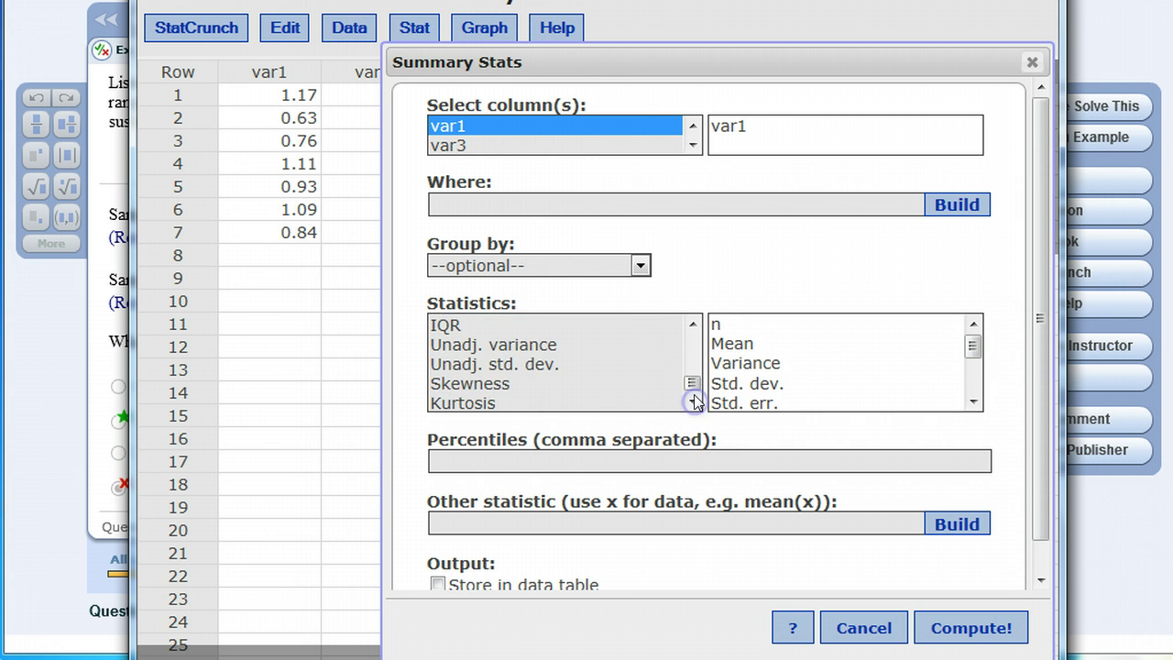
left_click(693, 325)
left_click(692, 324)
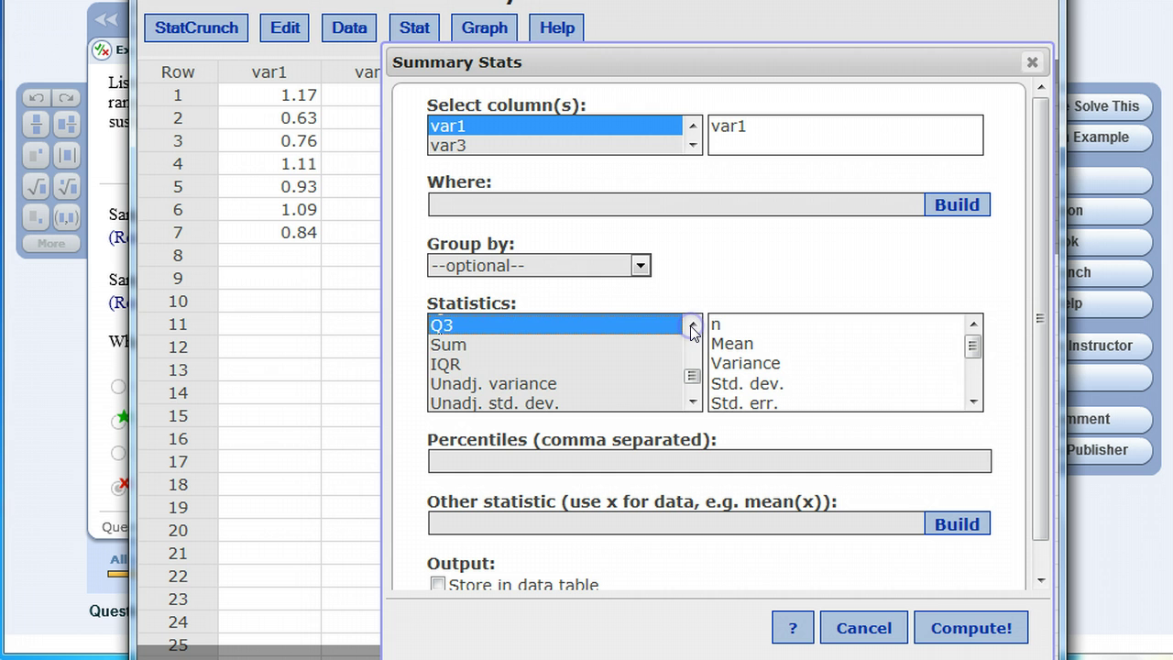
Add Sum, IQR, Unadj. variance, Unadj. std. dev., Skewness and Kurtosis to the statistics.
left_click(458, 346, "ctrl")
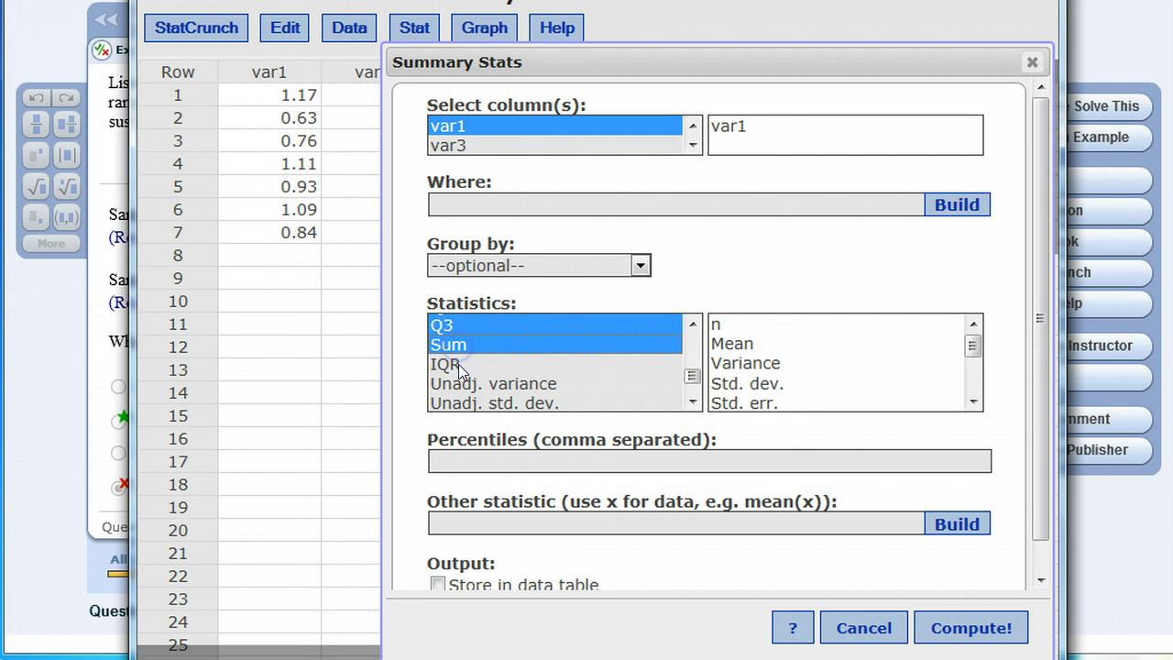
left_click(459, 363, "ctrl")
left_click(474, 386, "ctrl")
left_click(546, 403, "ctrl")
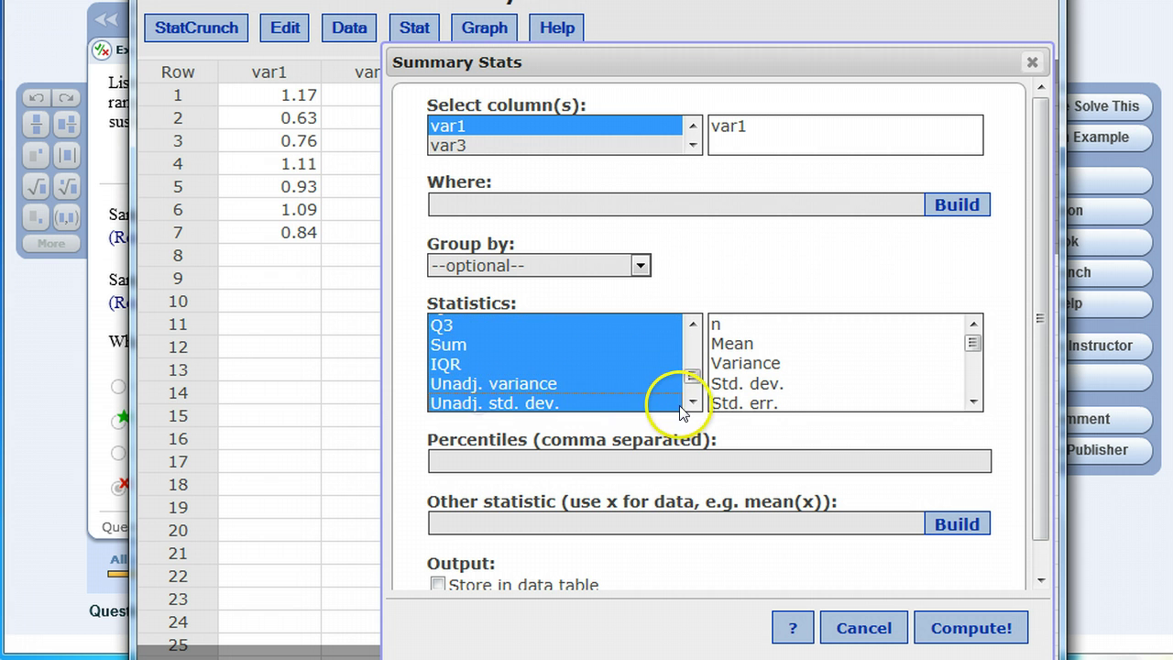
left_click(693, 402)
left_click(693, 402)
left_click(519, 387, "ctrl")
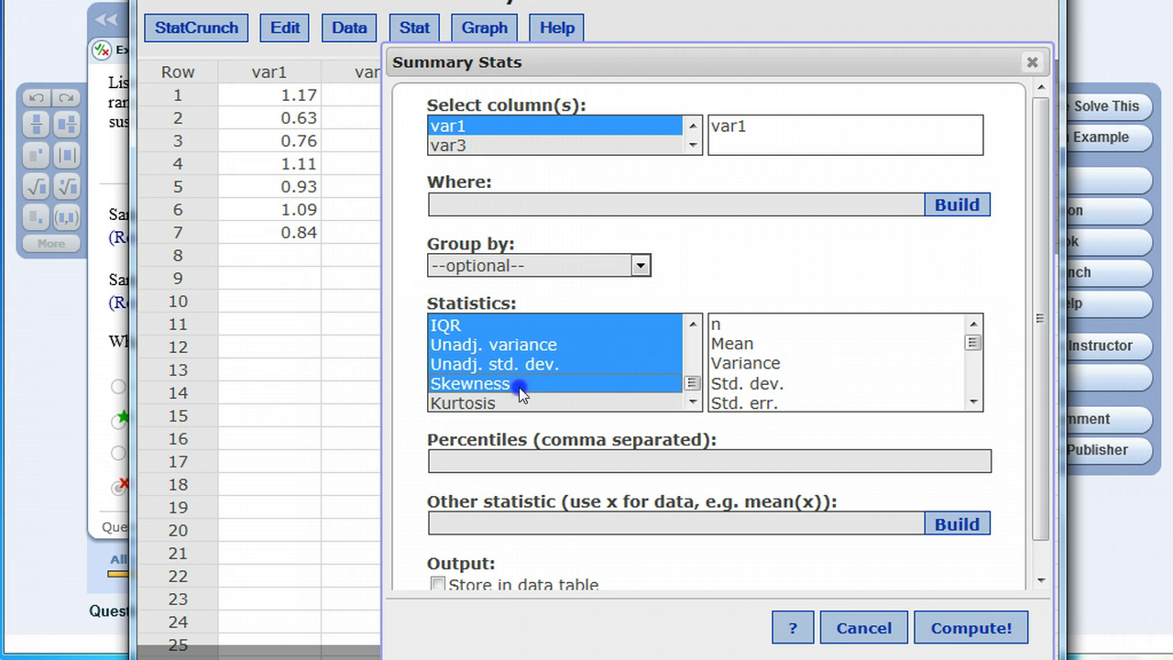
left_click(515, 405, "ctrl")
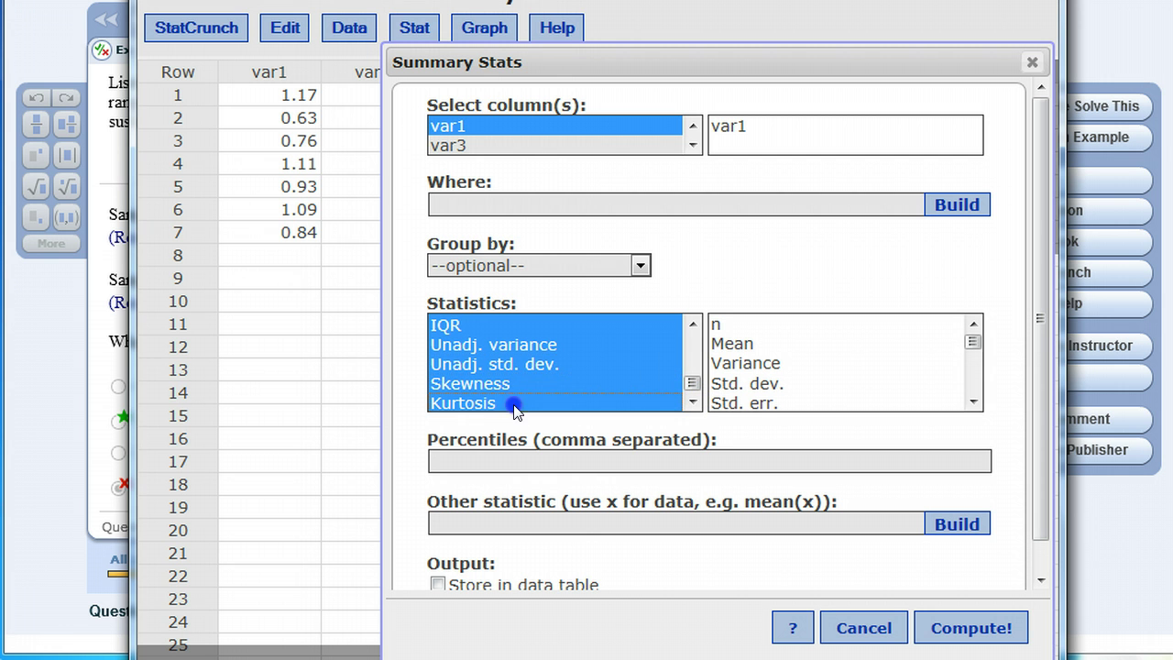
Compute var1's statistics and check n 7, mean 0.93285714, the variance and std. dev. 0.20105673.
left_click(967, 632)
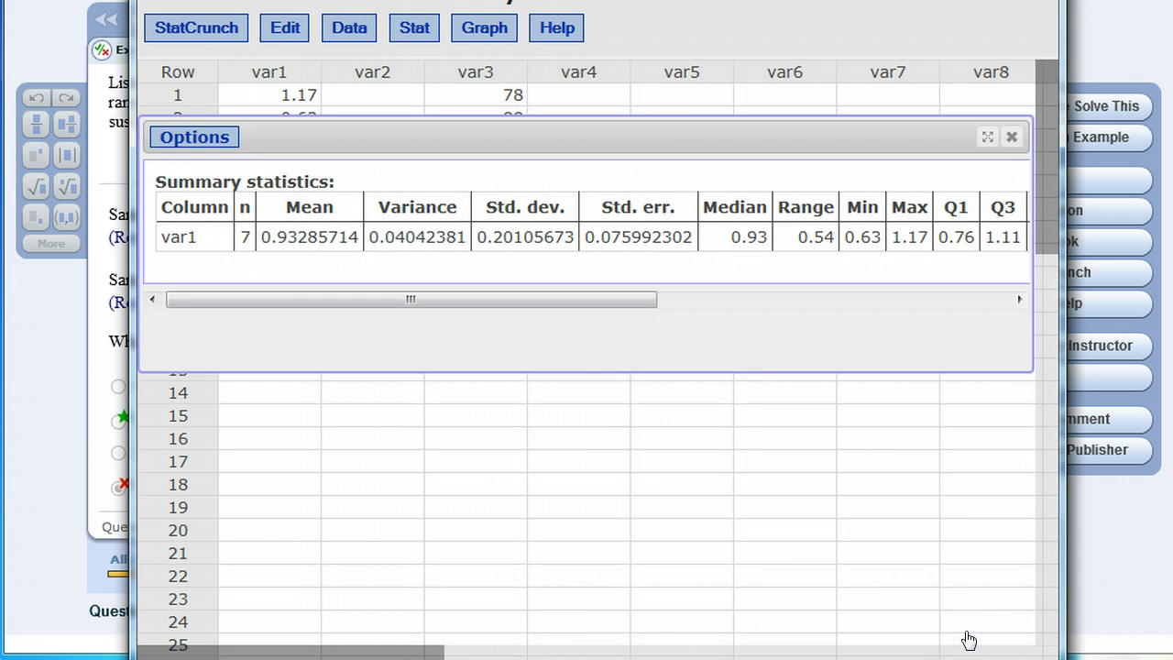
left_click(540, 378)
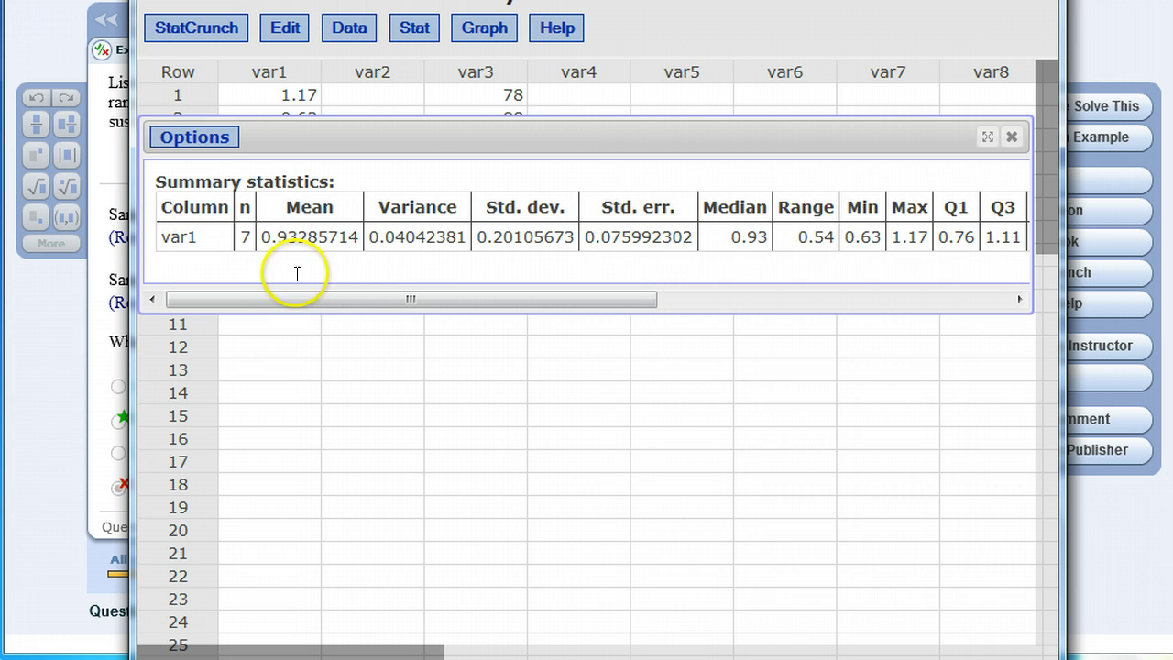
double_click(245, 236)
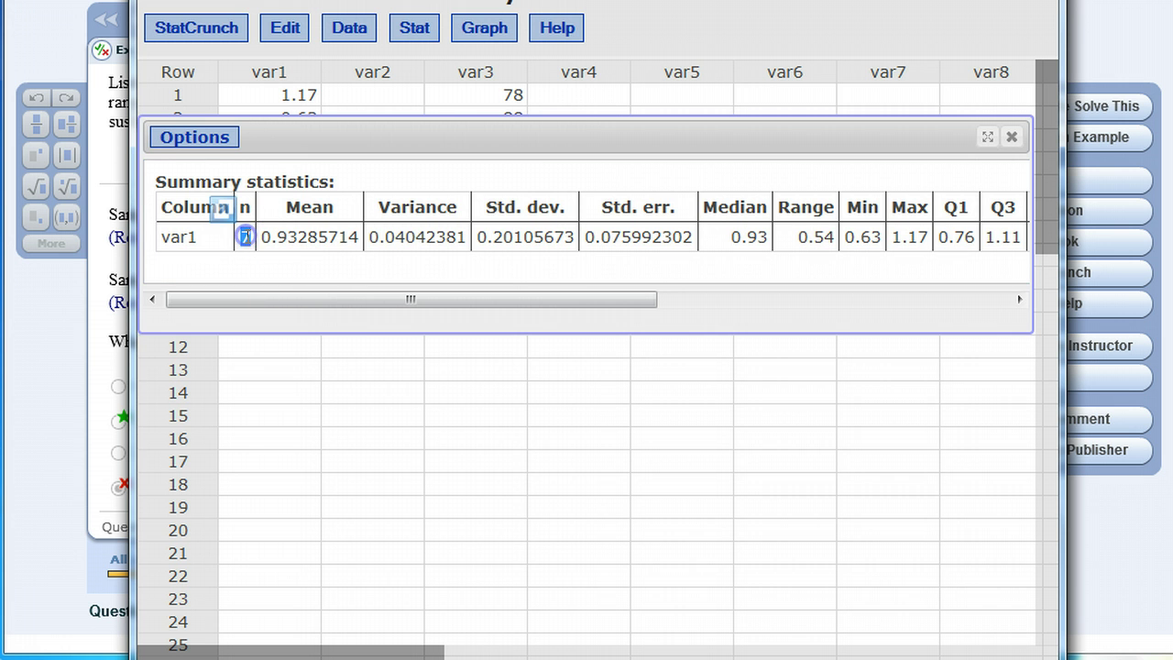
double_click(309, 237)
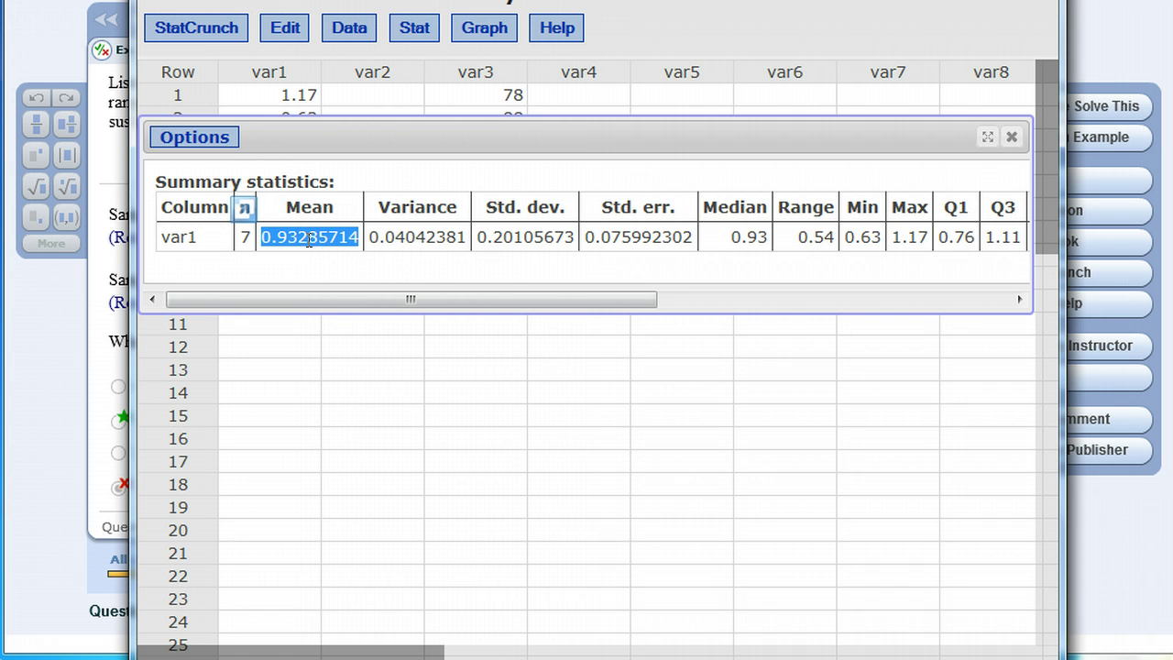
double_click(427, 241)
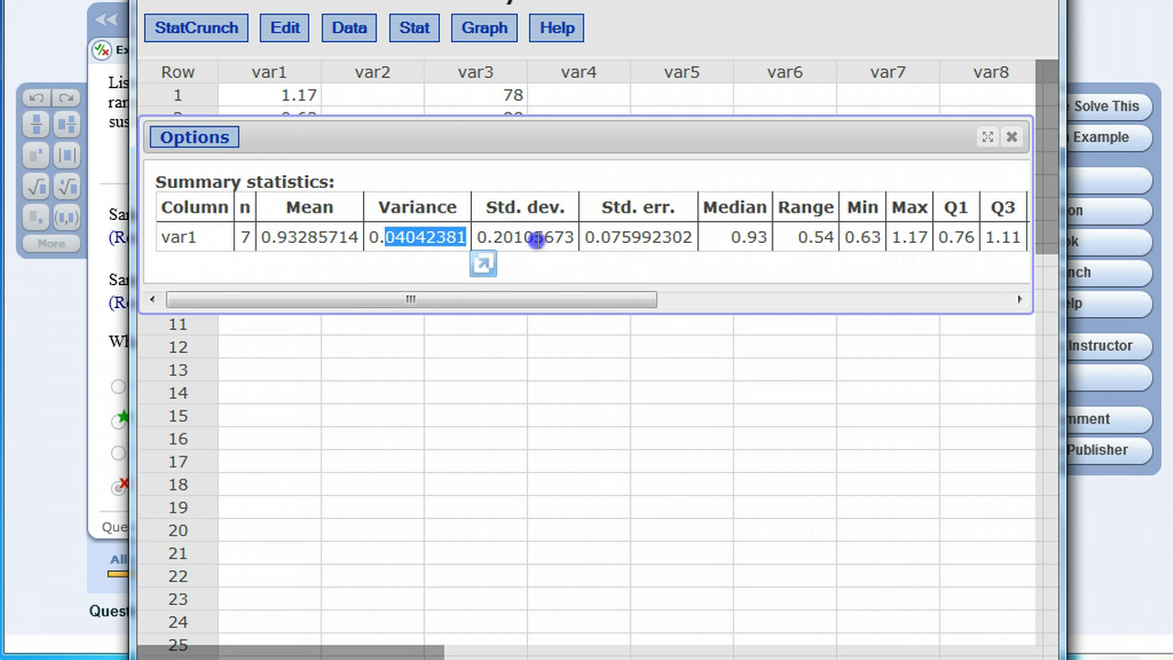
triple_click(537, 237)
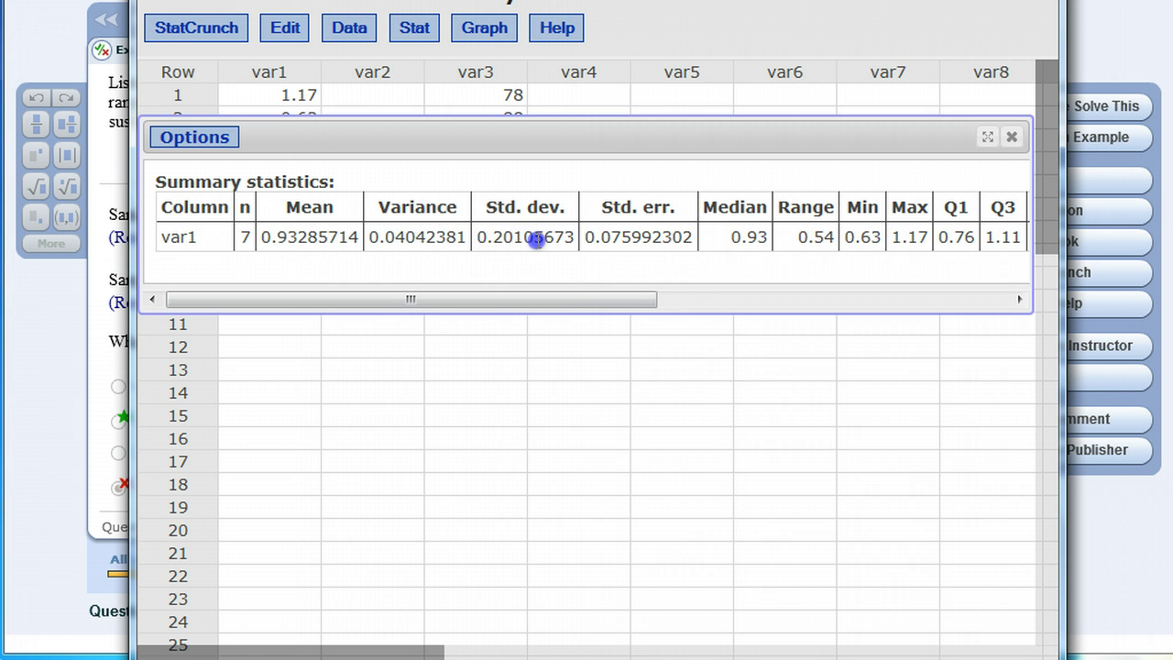
Check the median 0.93 and scroll across the remaining statistics in the results.
double_click(757, 237)
left_click_drag(805, 238, 812, 237)
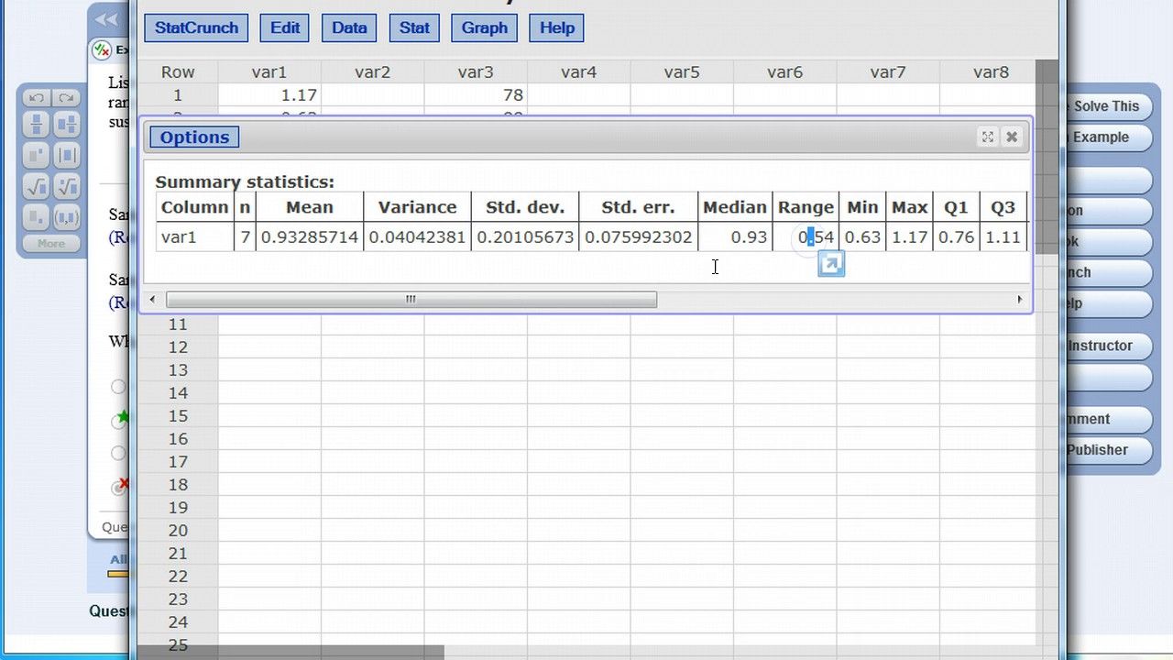
left_click_drag(623, 296, 729, 293)
left_click_drag(664, 238, 919, 251)
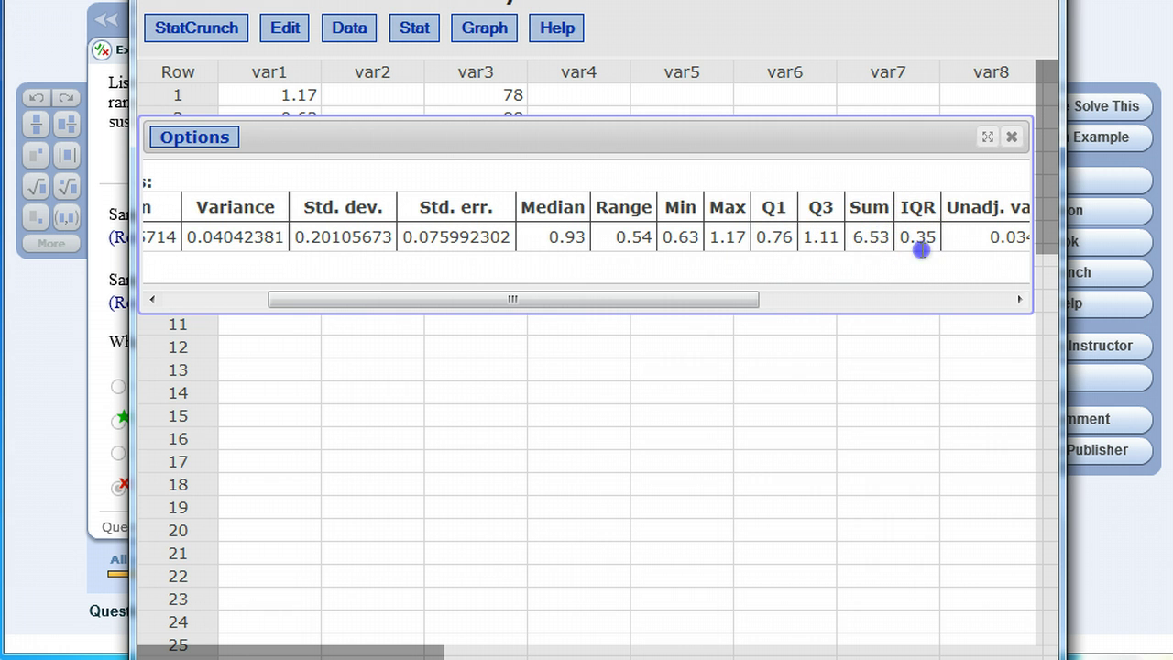
left_click(762, 301)
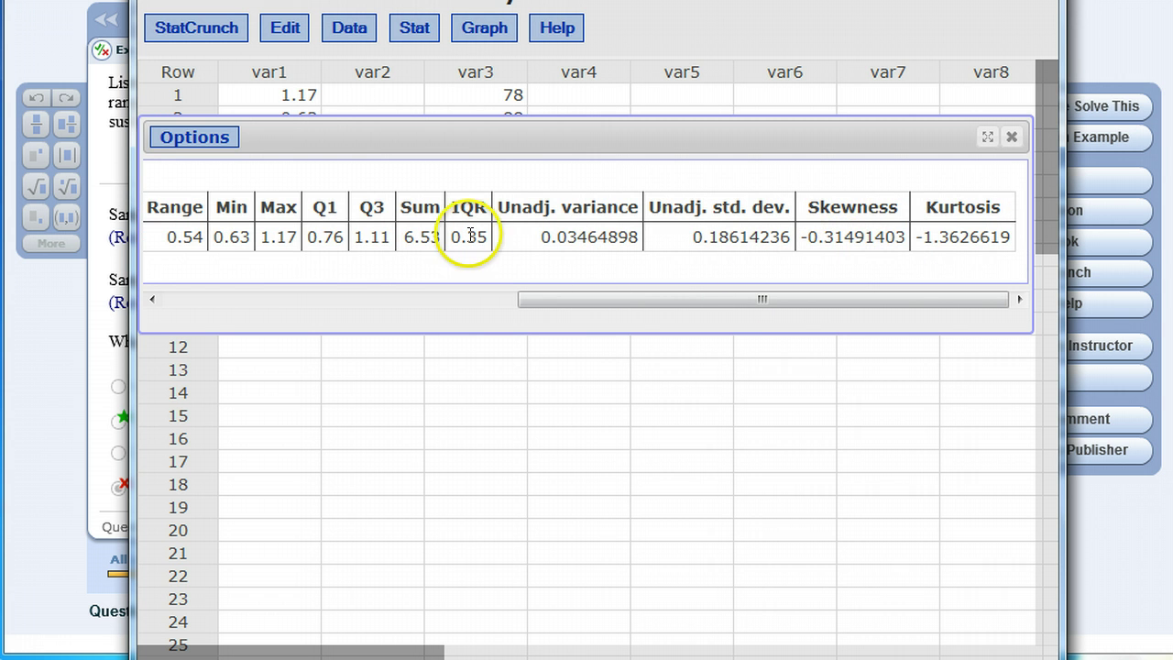
left_click(534, 302)
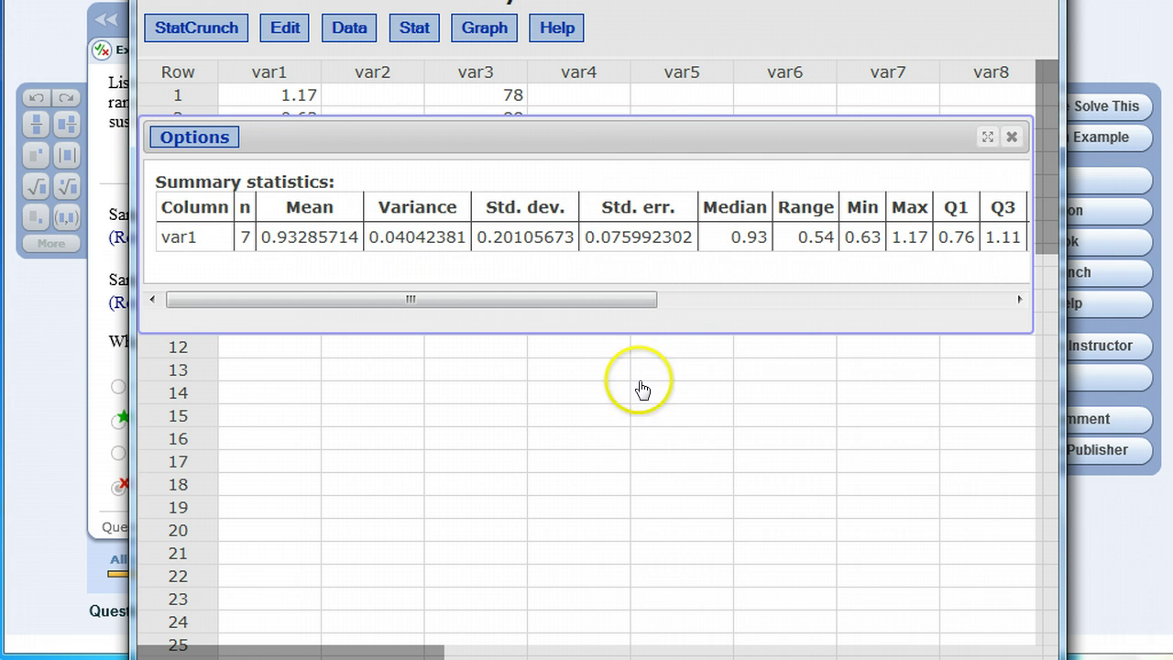
Compare the MyStatLab question against StatCrunch's variance value for var1.
left_click(56, 374)
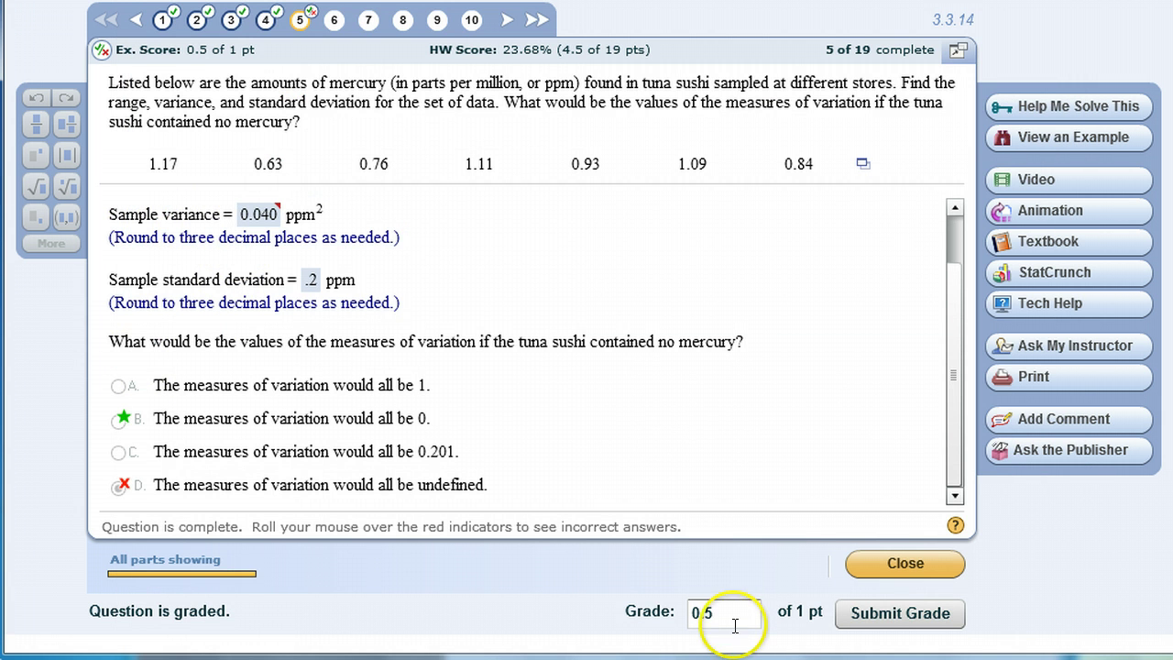
key("alt+Tab")
key("alt+Tab")
key("alt+Tab")
key("alt+Tab")
key("alt+Tab")
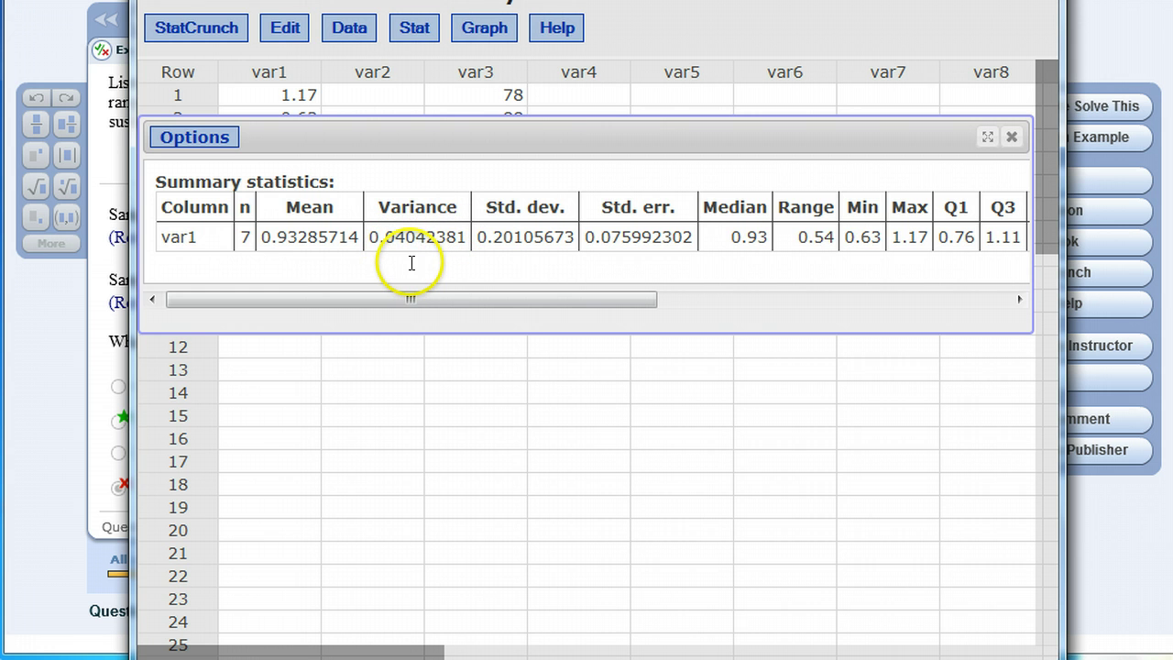
left_click(409, 231)
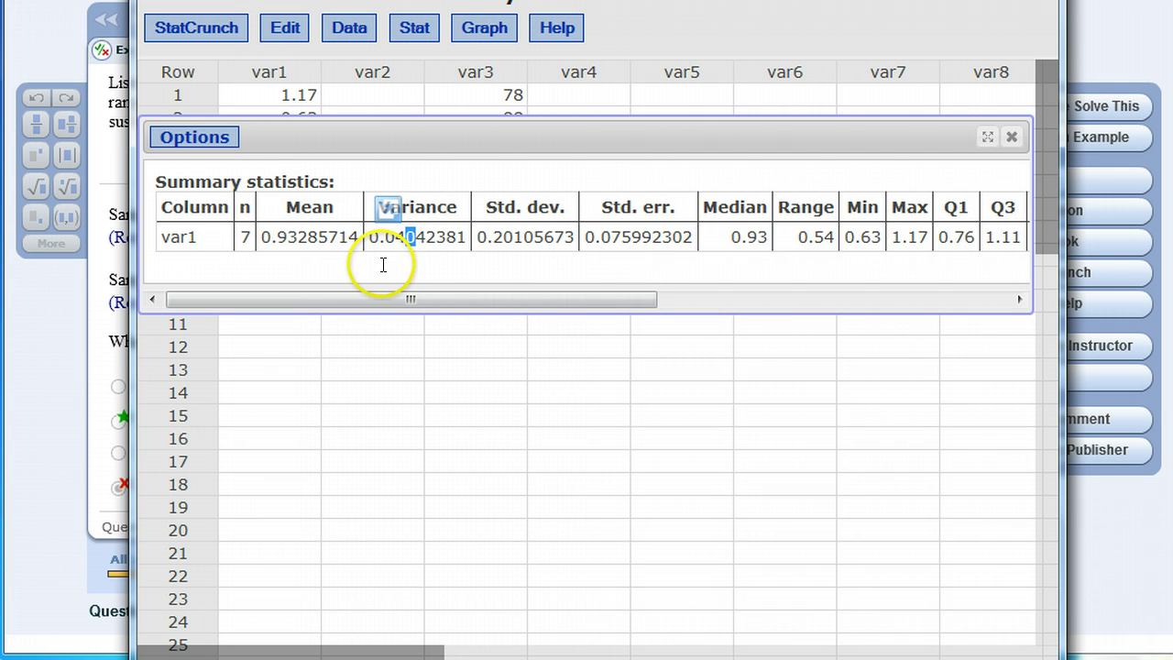
left_click(381, 259)
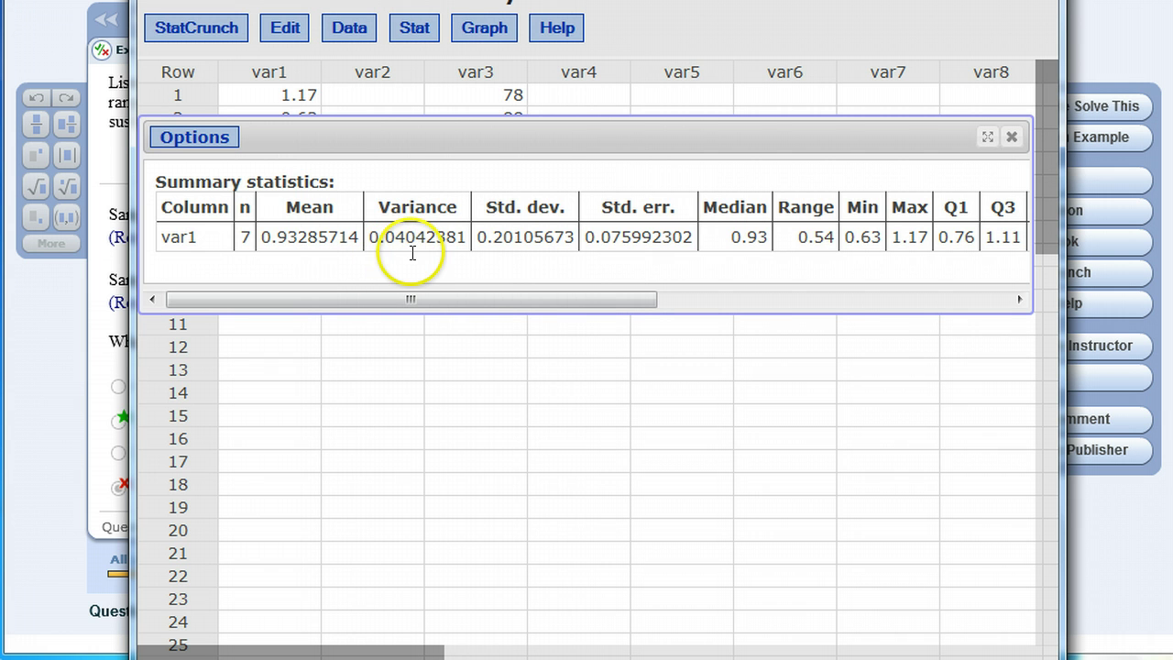
Check the graded .2 standard deviation answer, then highlight StatCrunch's std. dev. 0.20105673.
key("alt+Tab")
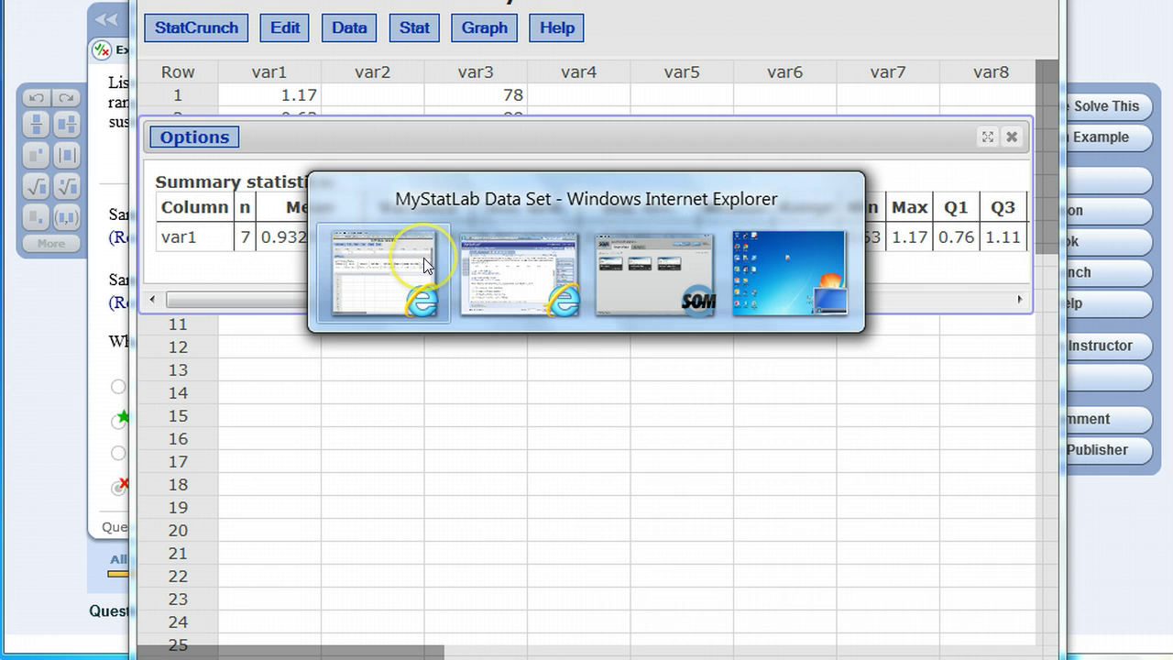
key("alt+Tab")
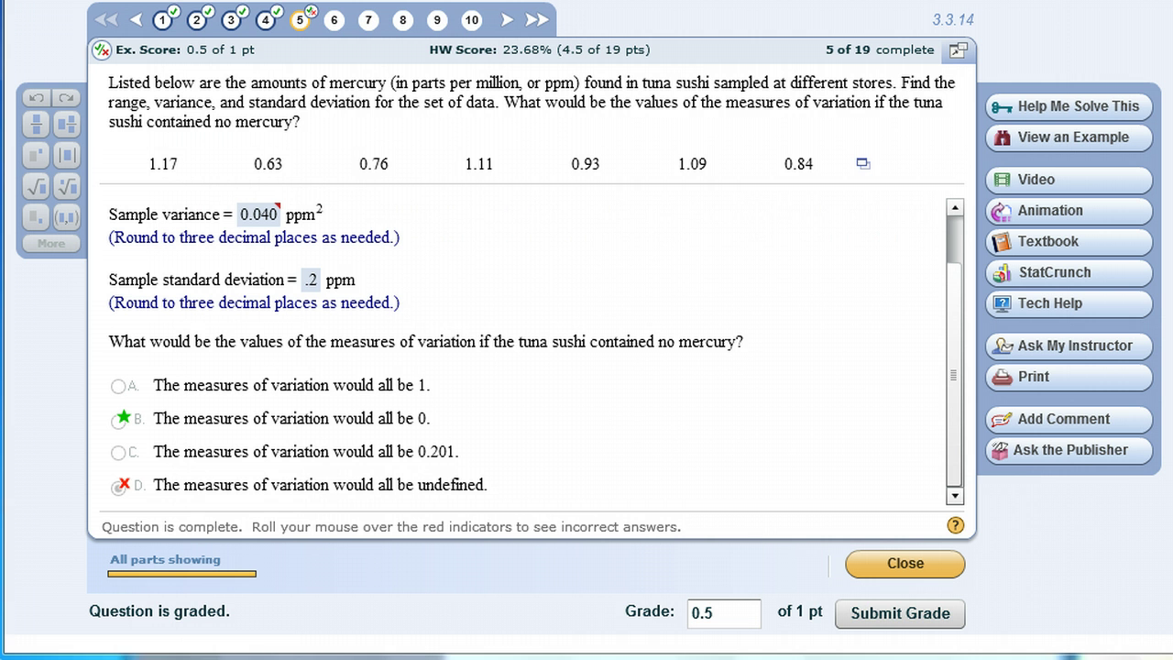
mouse_move(268, 223)
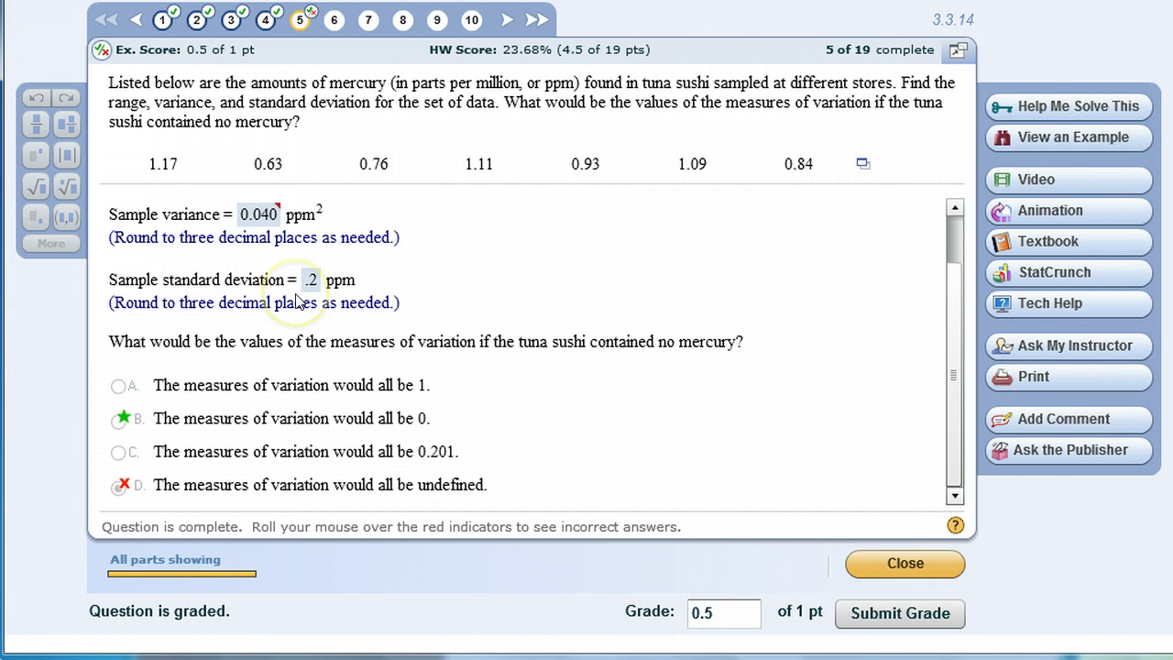
key("alt+Tab")
key("alt+Tab")
key("alt+shift+Tab")
left_click(532, 232)
double_click(532, 232)
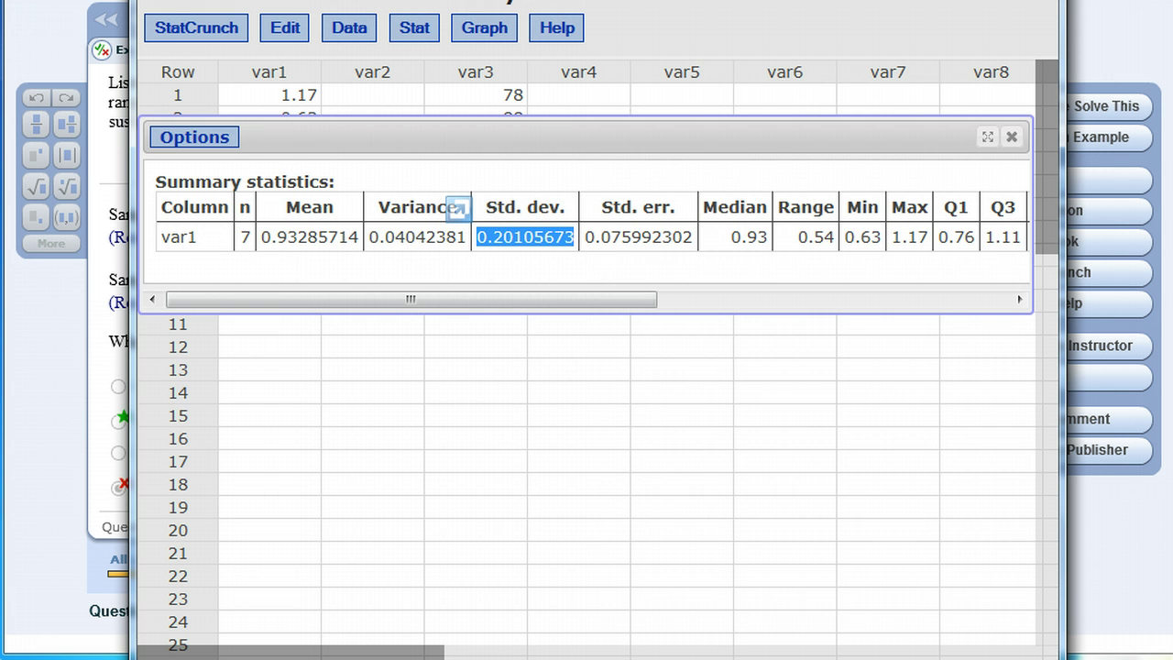
Read the feedback on the submitted variance and standard deviation answers in MyStatLab.
key("alt+Tab")
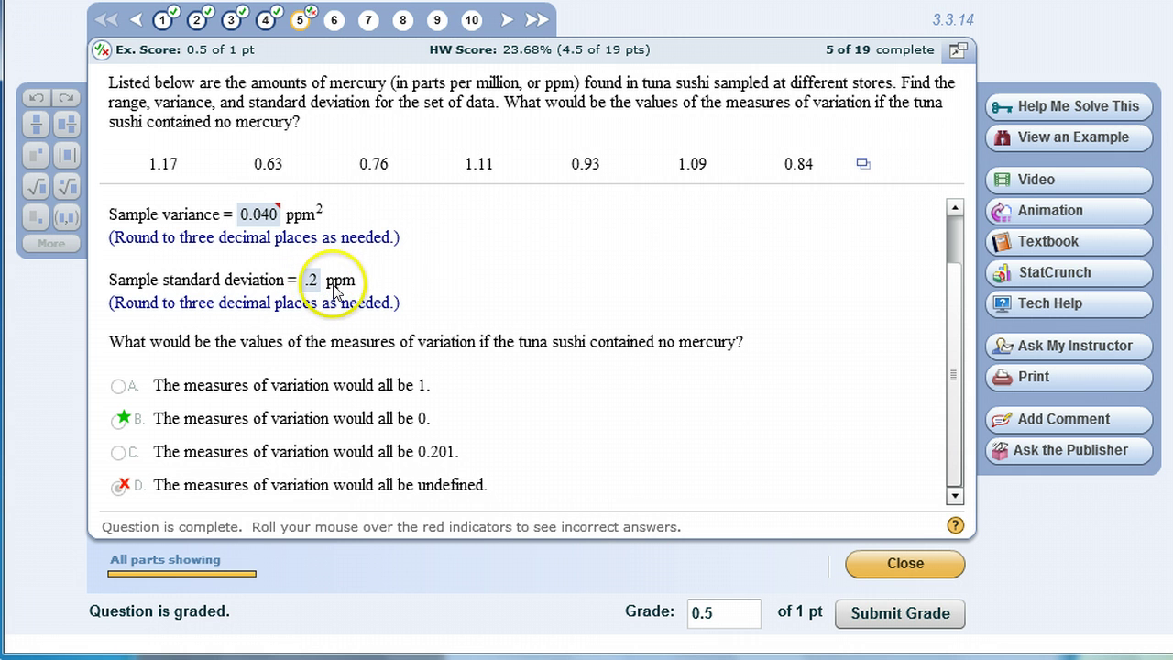
mouse_move(397, 421)
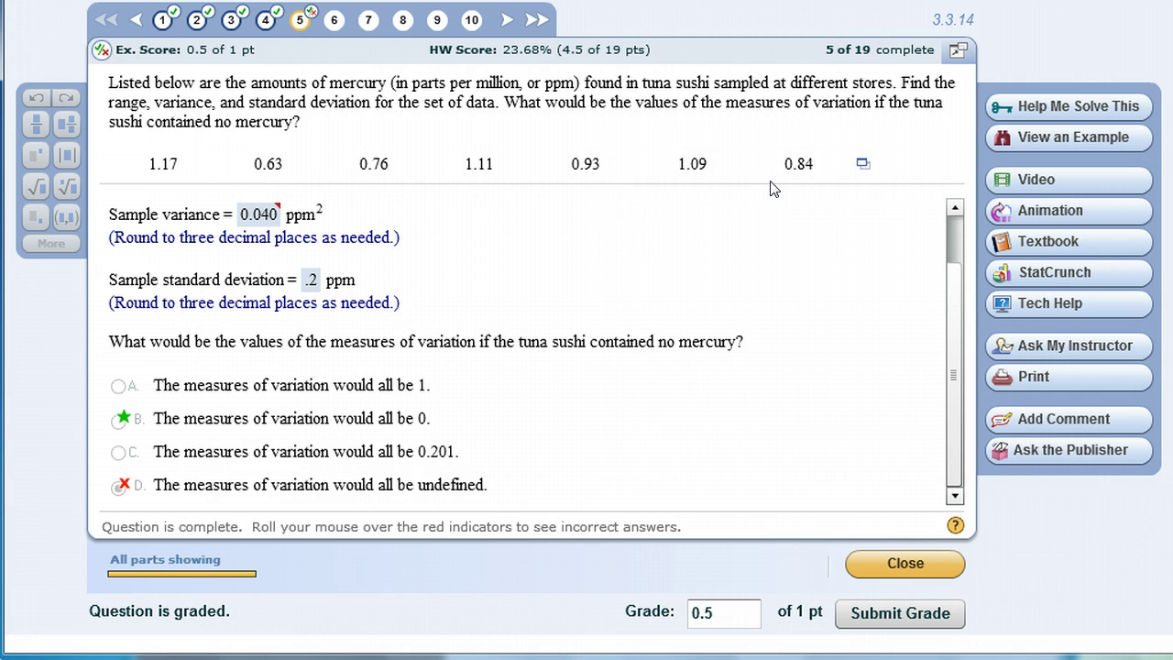
mouse_move(126, 417)
Close the tuna summary statistics results window in StatCrunch.
key("alt+Tab")
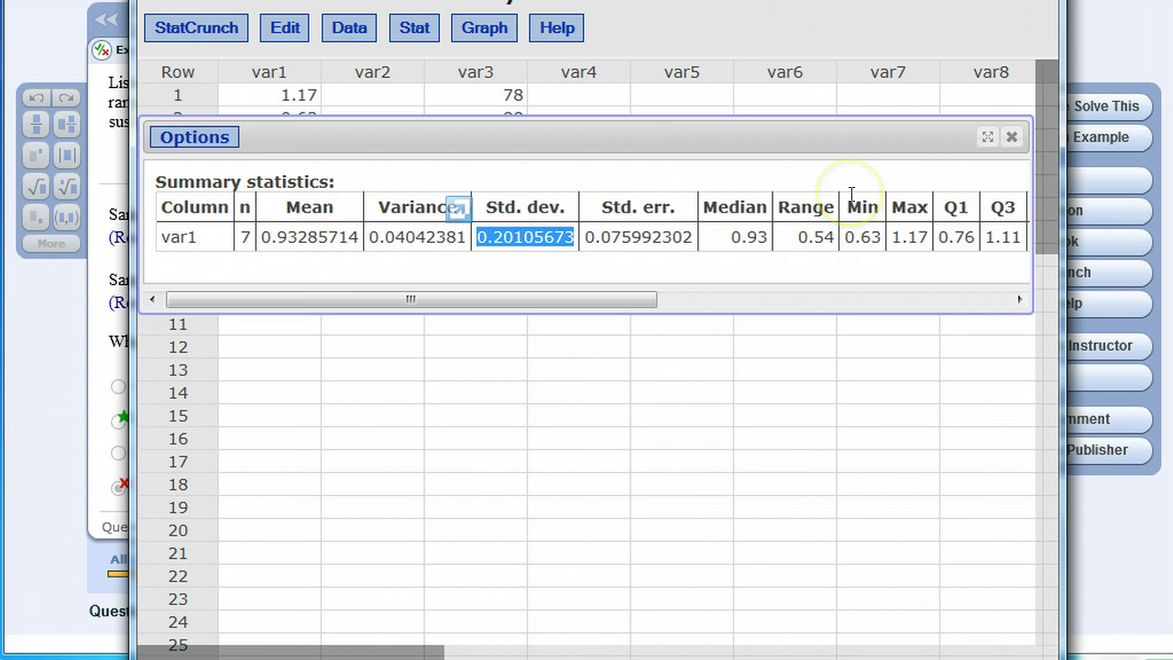
left_click(1010, 138)
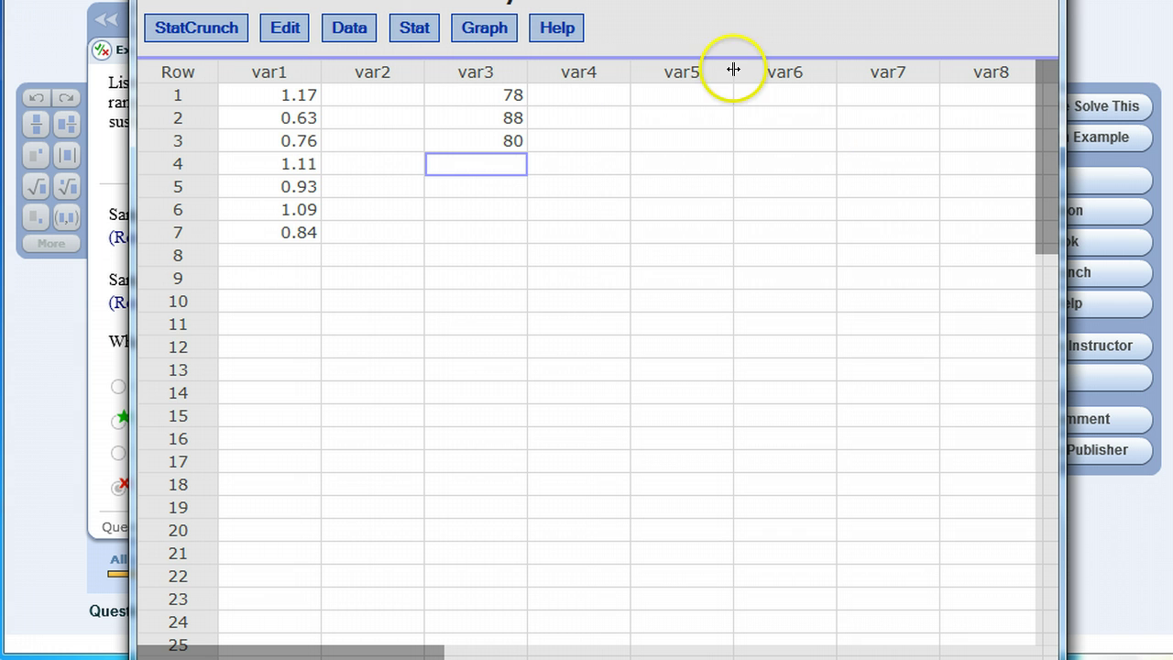
left_click(683, 95)
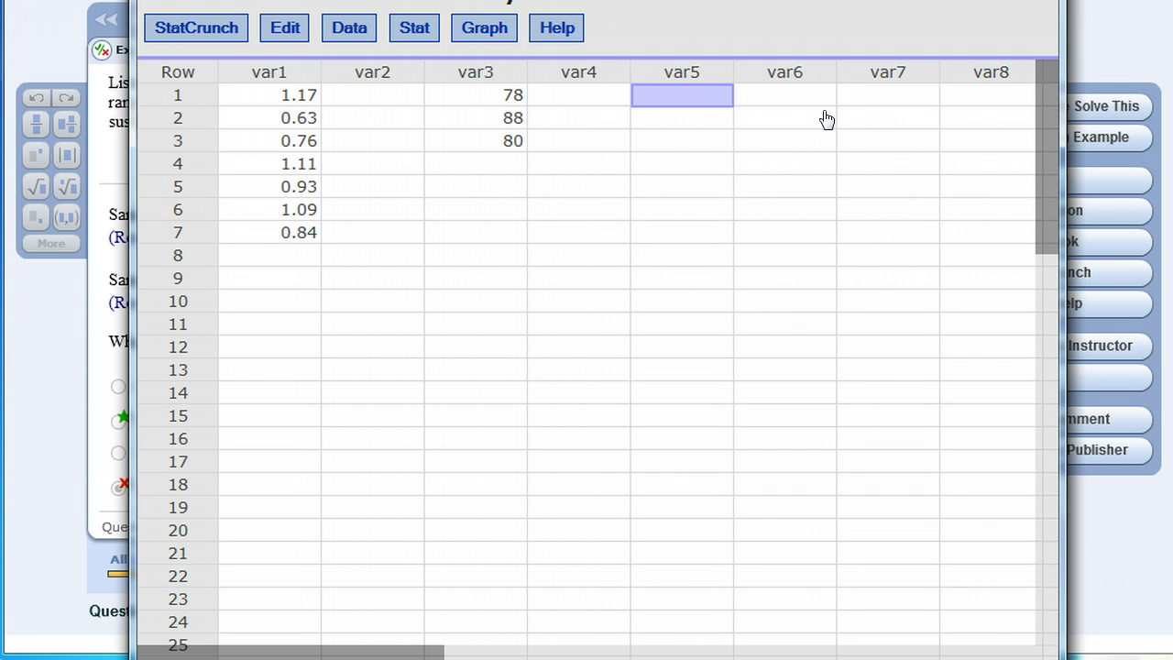
Enter 60, 90, 66 and 50 into var3 rows 4–7.
left_click(444, 167)
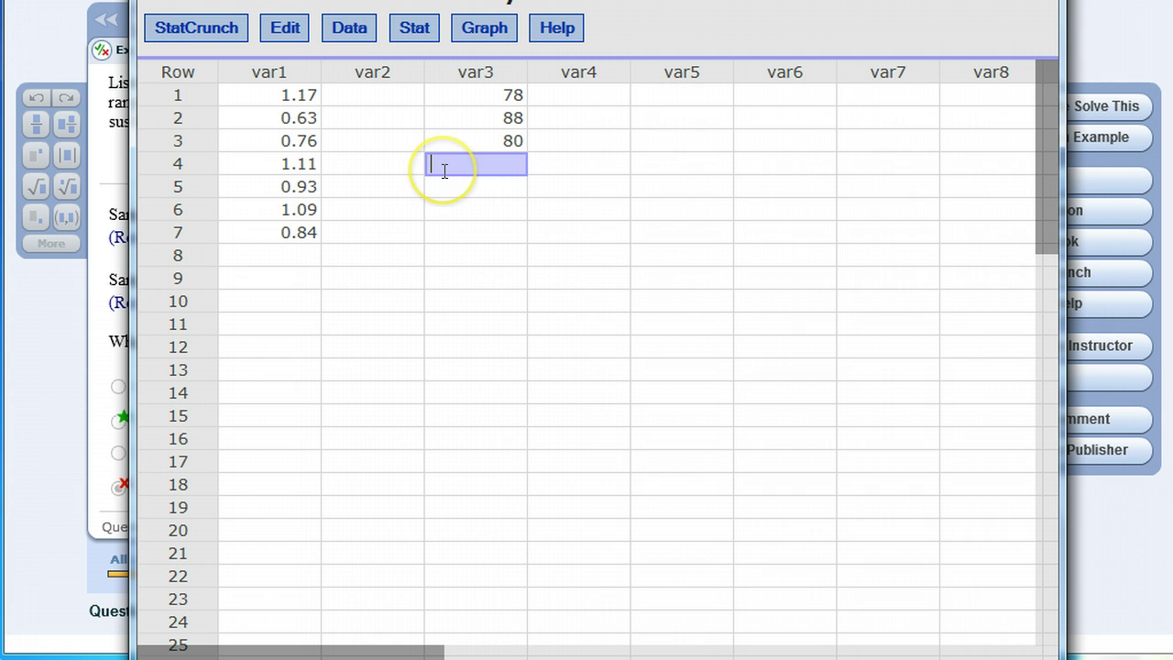
type("60")
key("Return")
type("90")
key("Return")
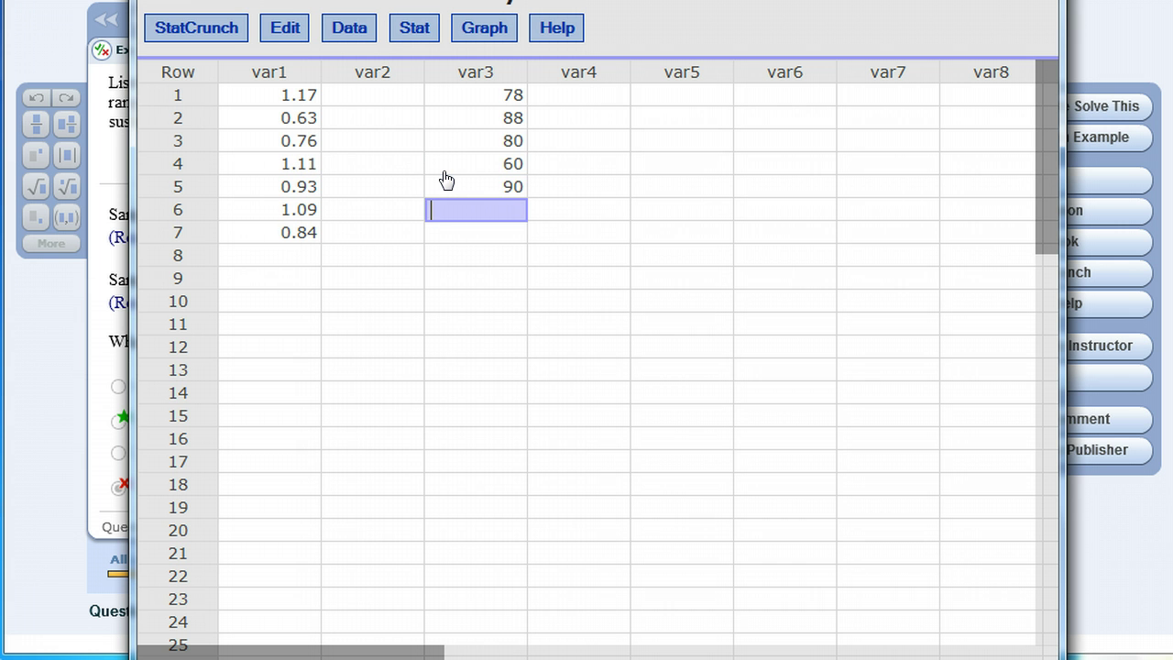
type("66")
key("Return")
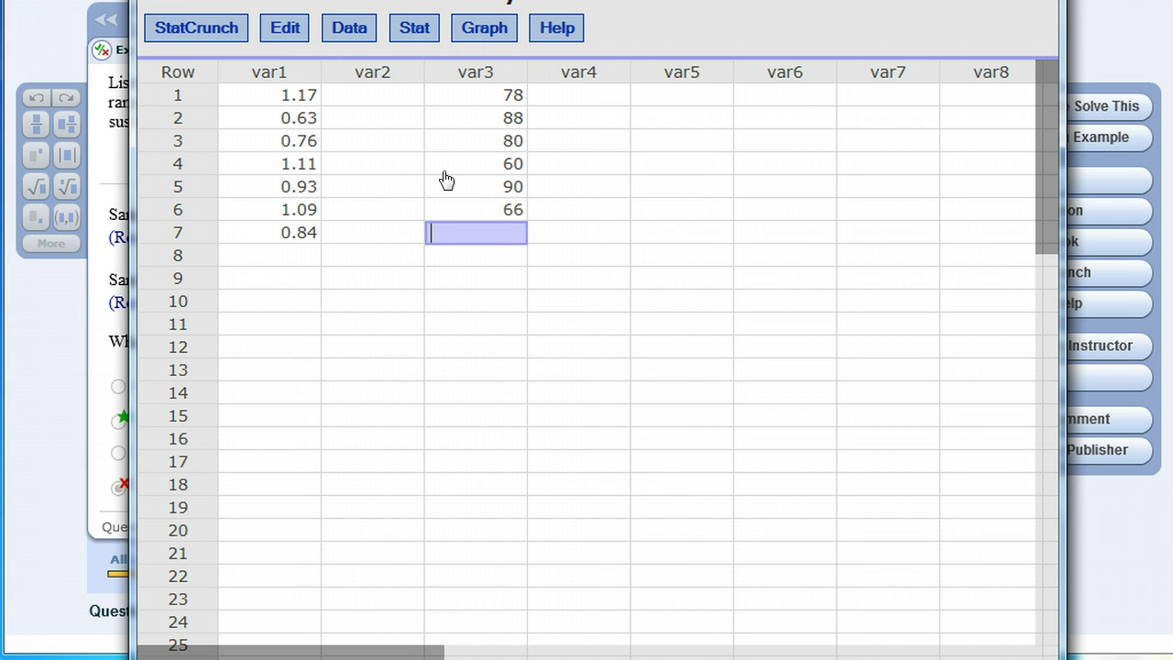
type("50")
key("Return")
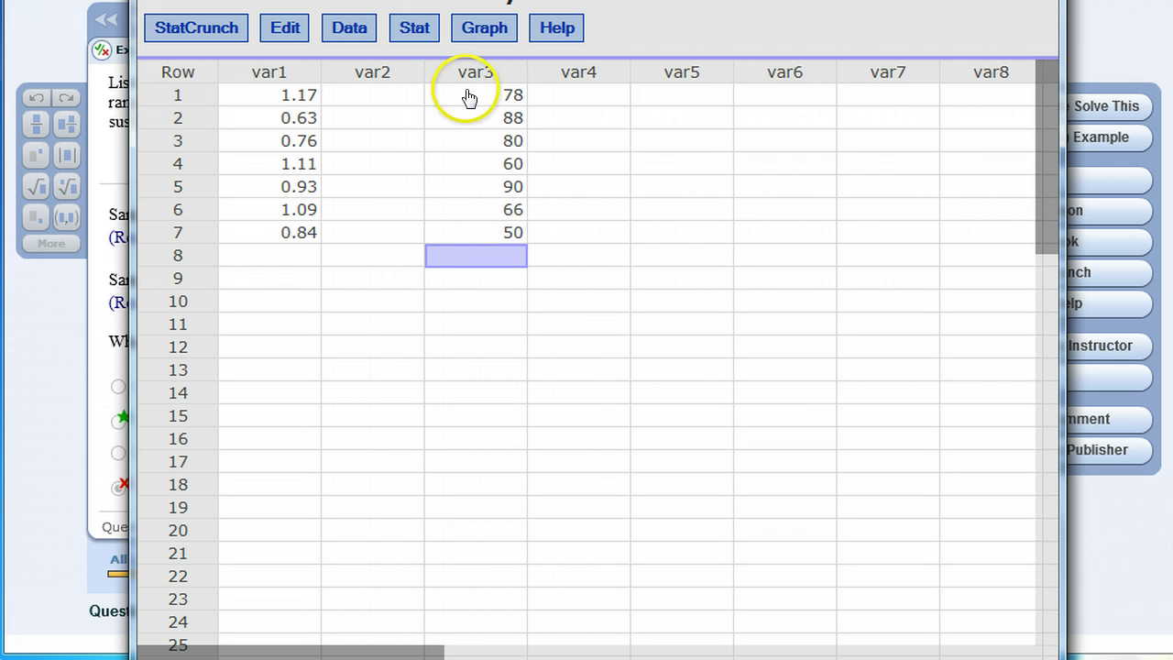
Run Summary Stats > Columns on var3 (mean 73.142857, std. dev. 14.915636), then close the results.
left_click(408, 27)
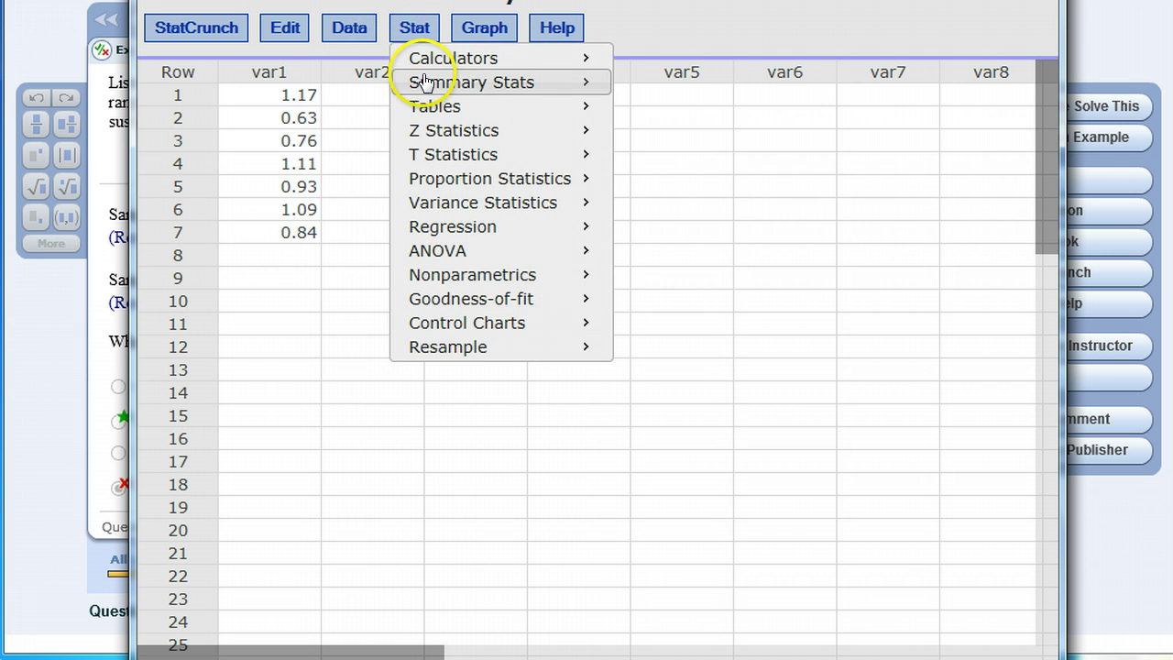
mouse_move(424, 81)
left_click(662, 89)
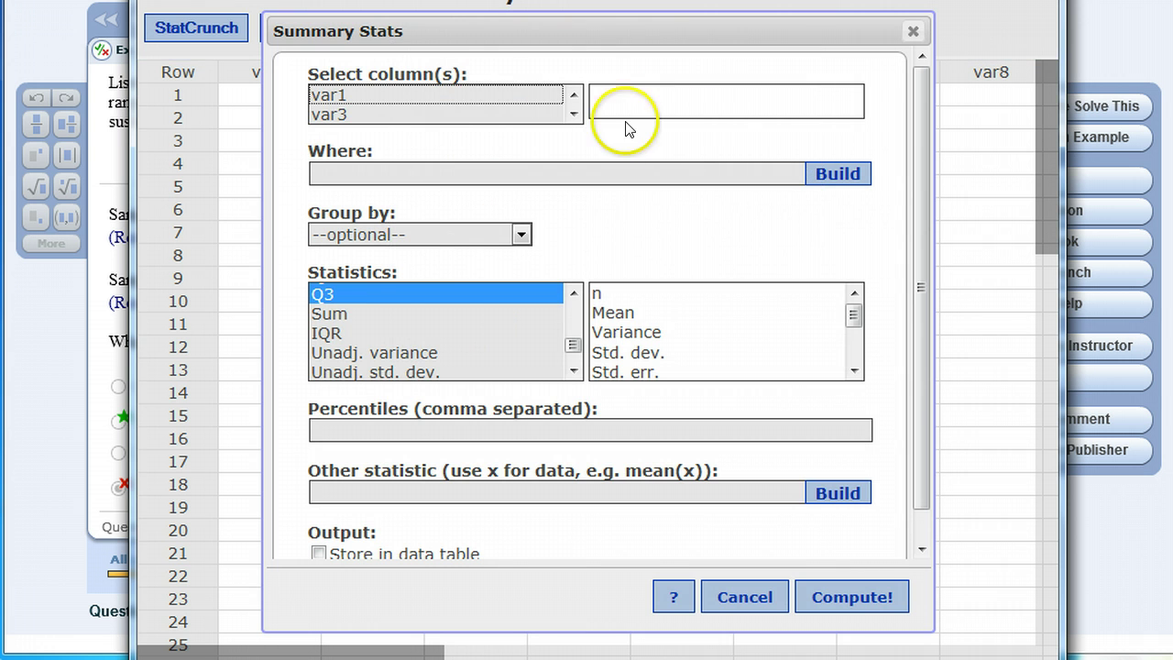
left_click(461, 115)
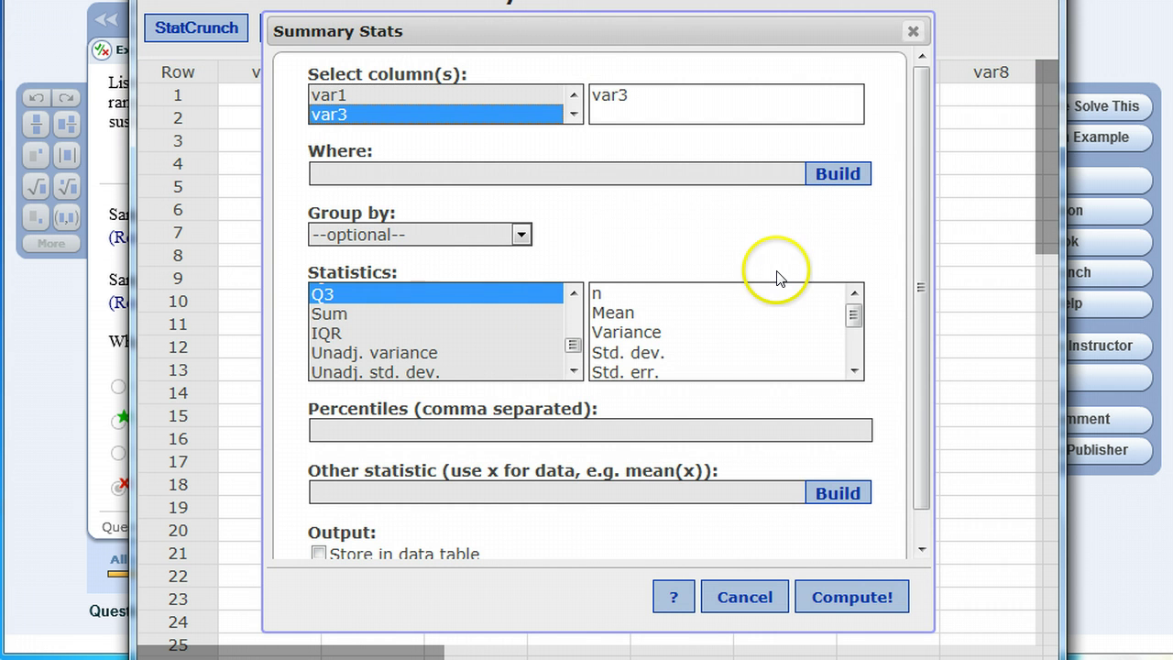
left_click(859, 591)
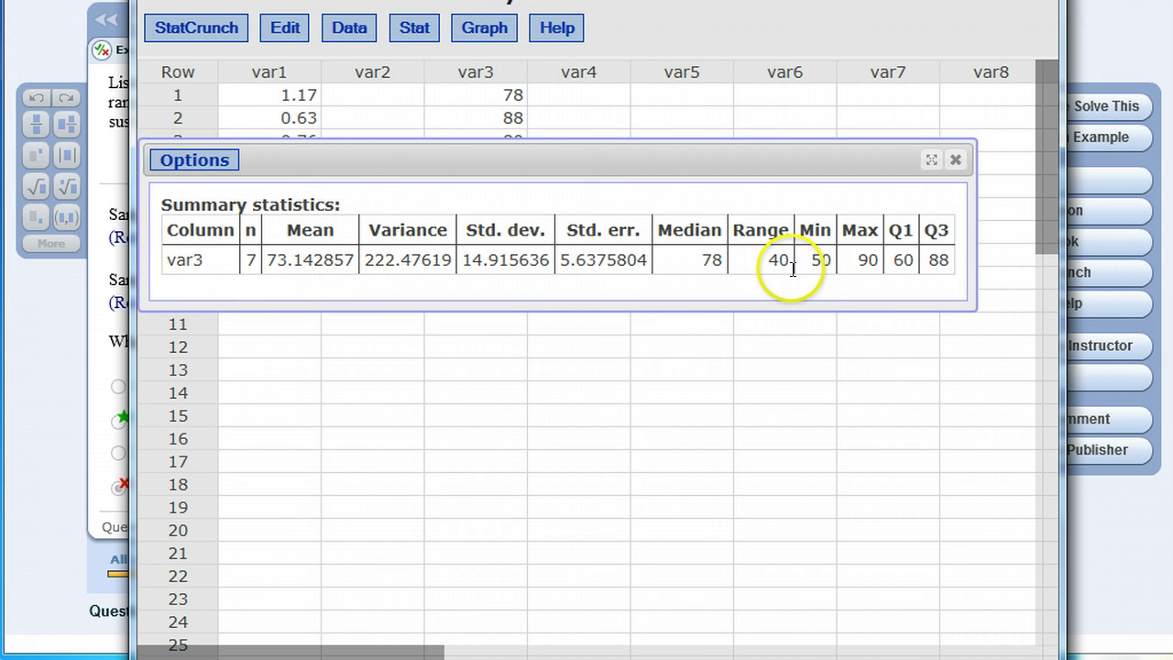
left_click(955, 171)
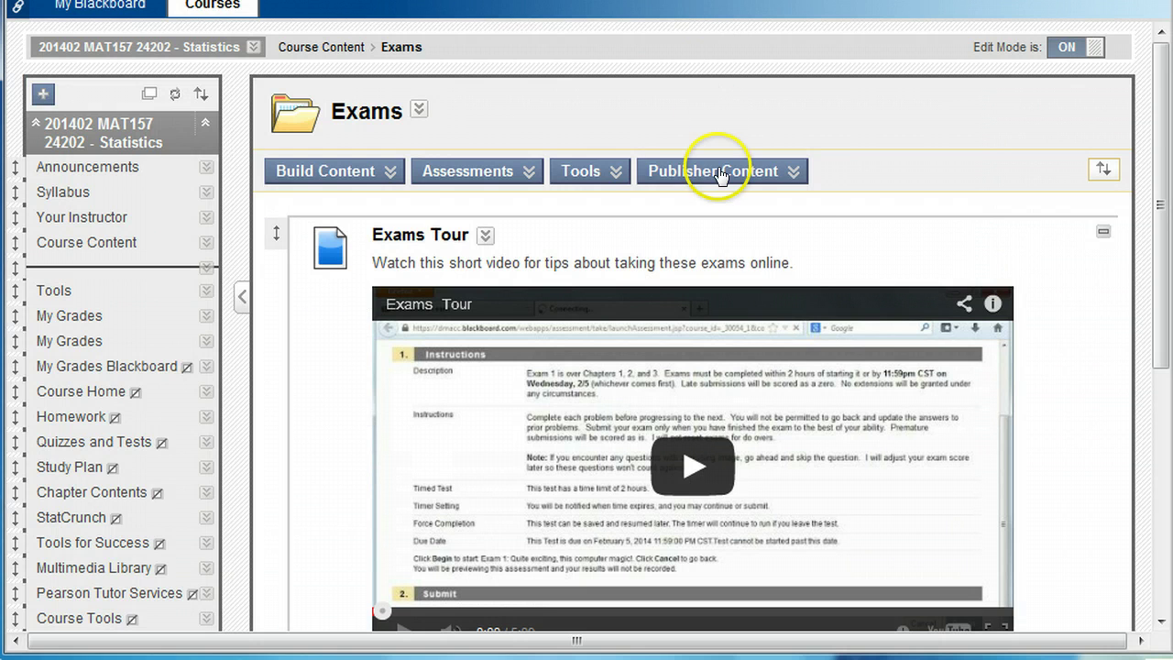
Switch Edit Mode to OFF, then open the Quizzes folder from the statistics course's Course Content page.
left_click(720, 172)
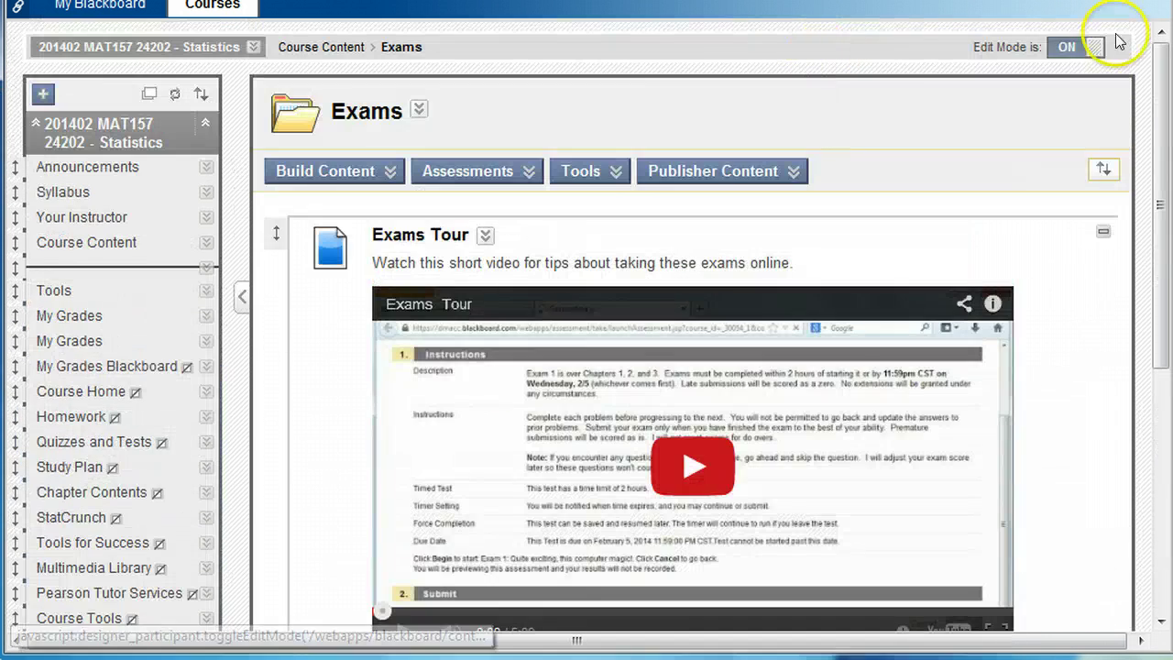
left_click(1115, 42)
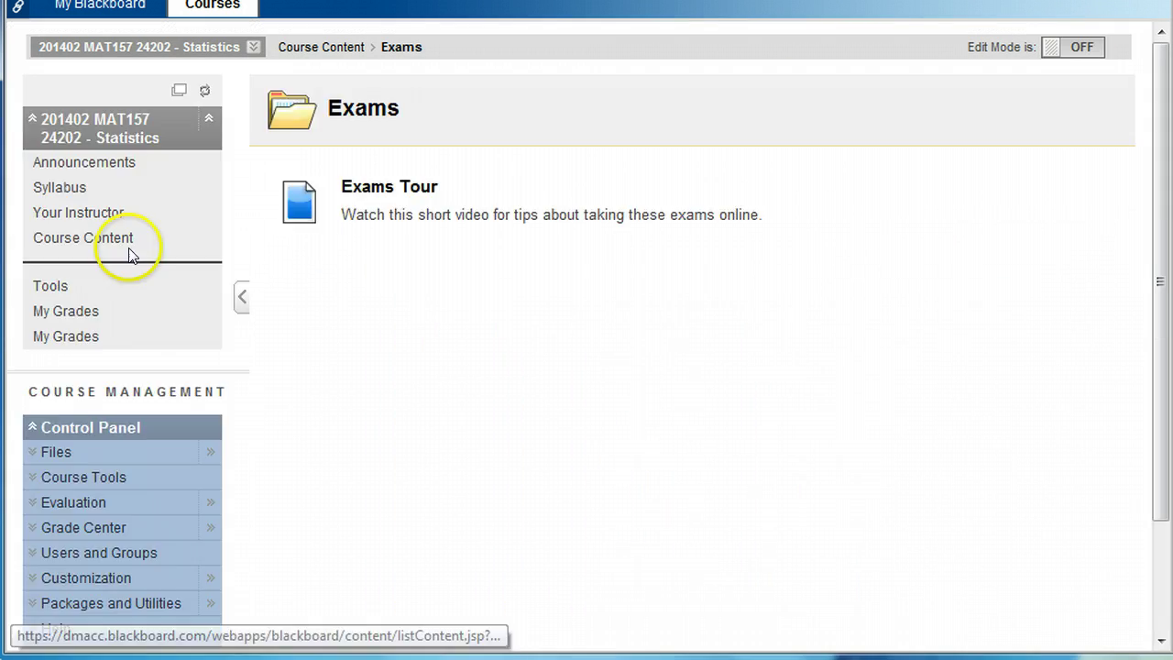
left_click(119, 240)
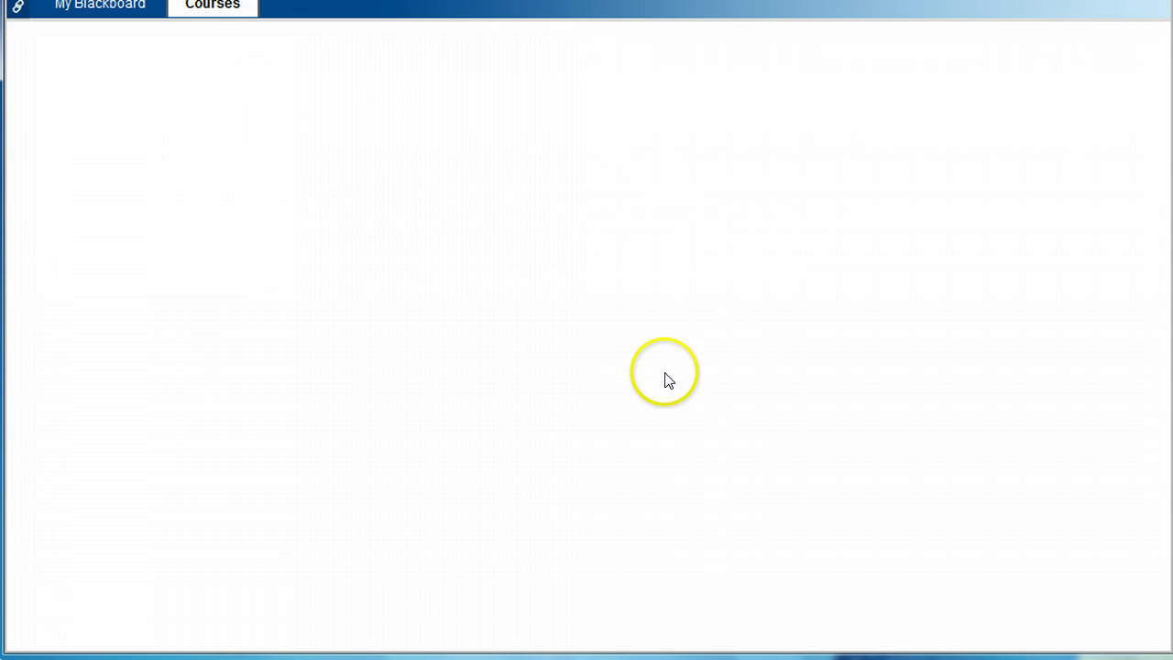
scroll(664, 383, "down", 5)
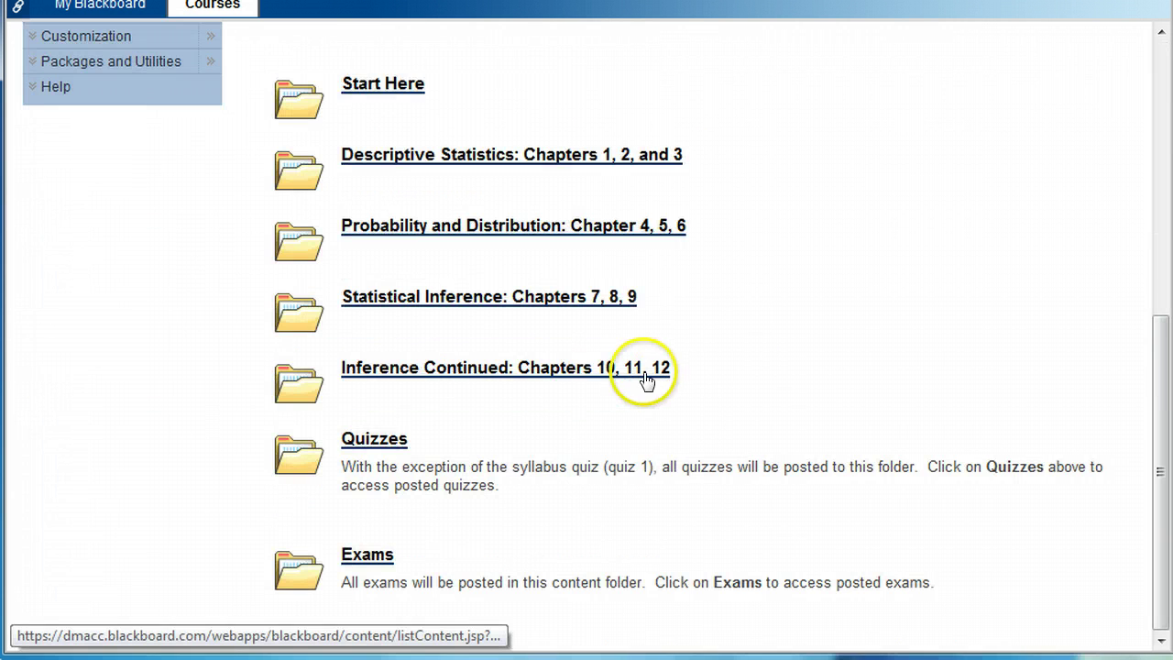
left_click(374, 441)
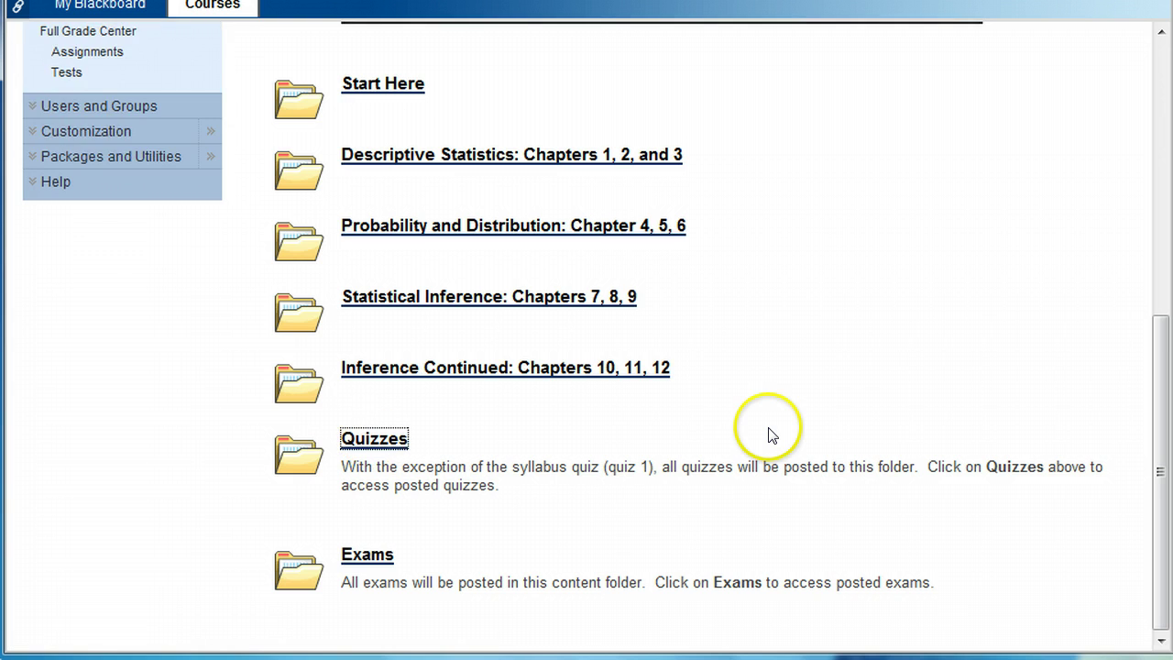